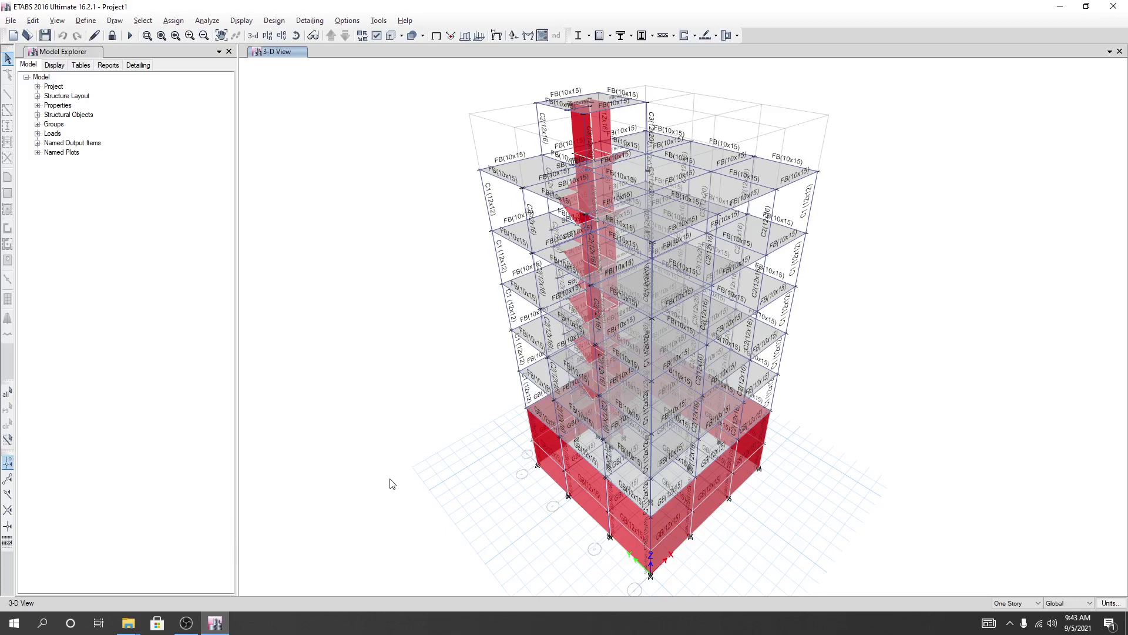
- From the Building Check file folder, open the 'Drifts and sway limitation' workbook in Excel
mouse_move(433, 476)
mouse_down()
mouse_move(418, 480)
mouse_move(429, 483)
mouse_up()
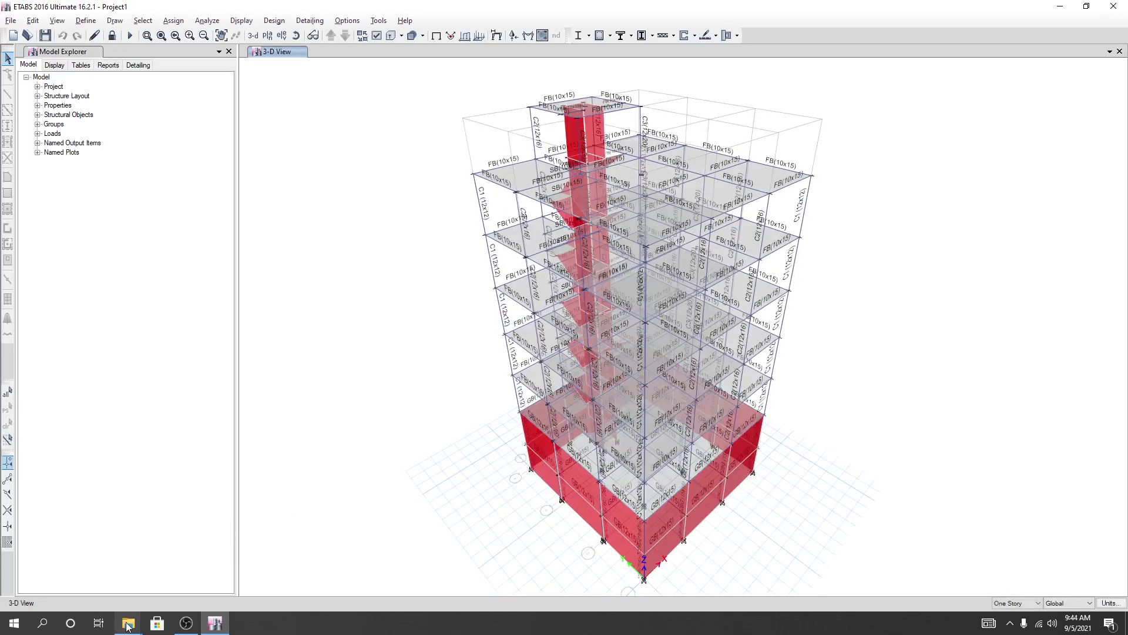
mouse_move(129, 627)
click(162, 573)
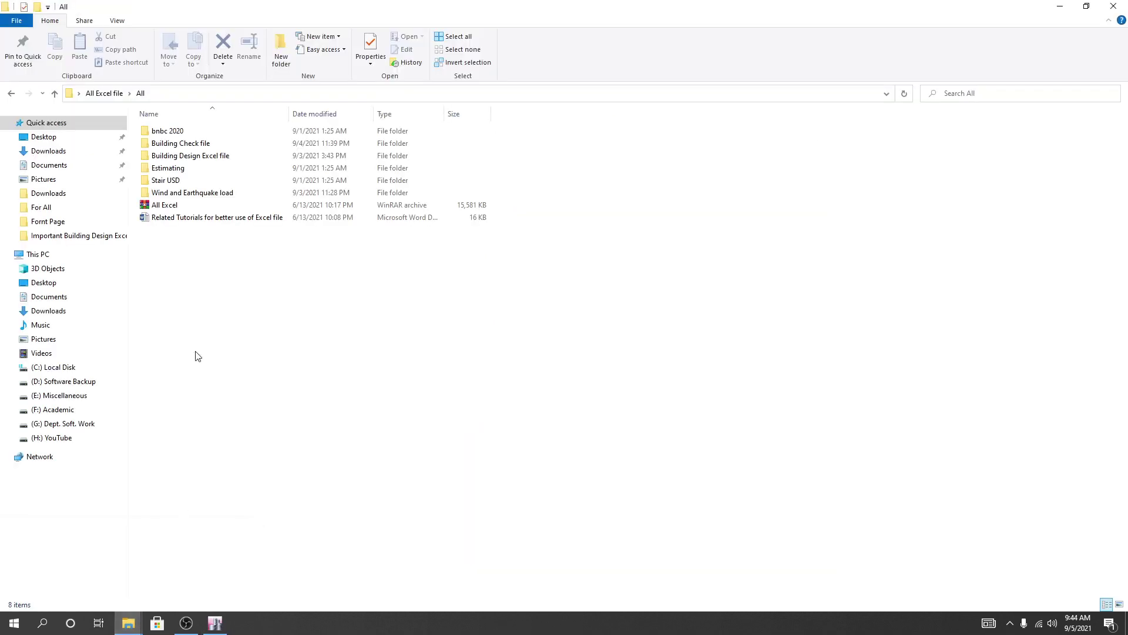
click(175, 147)
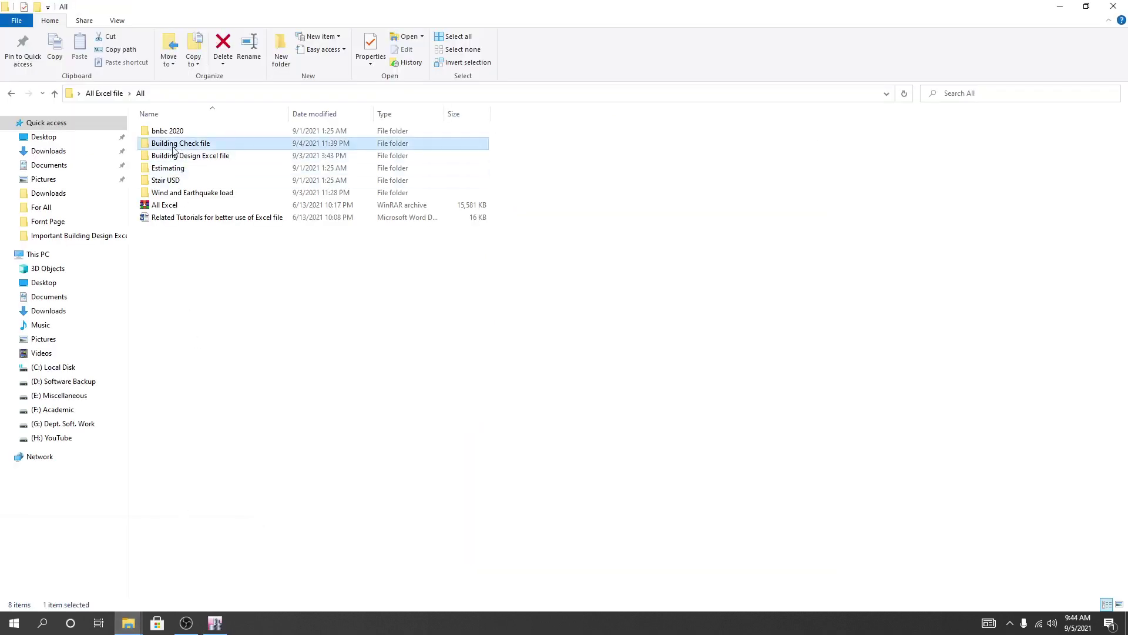
double_click(216, 146)
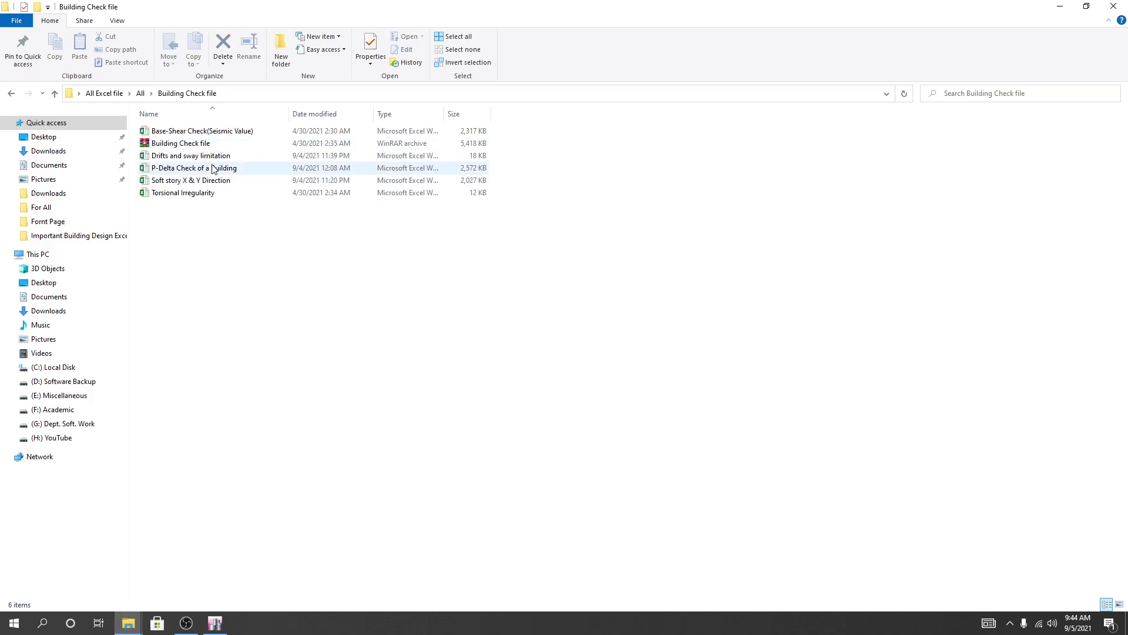
click(199, 157)
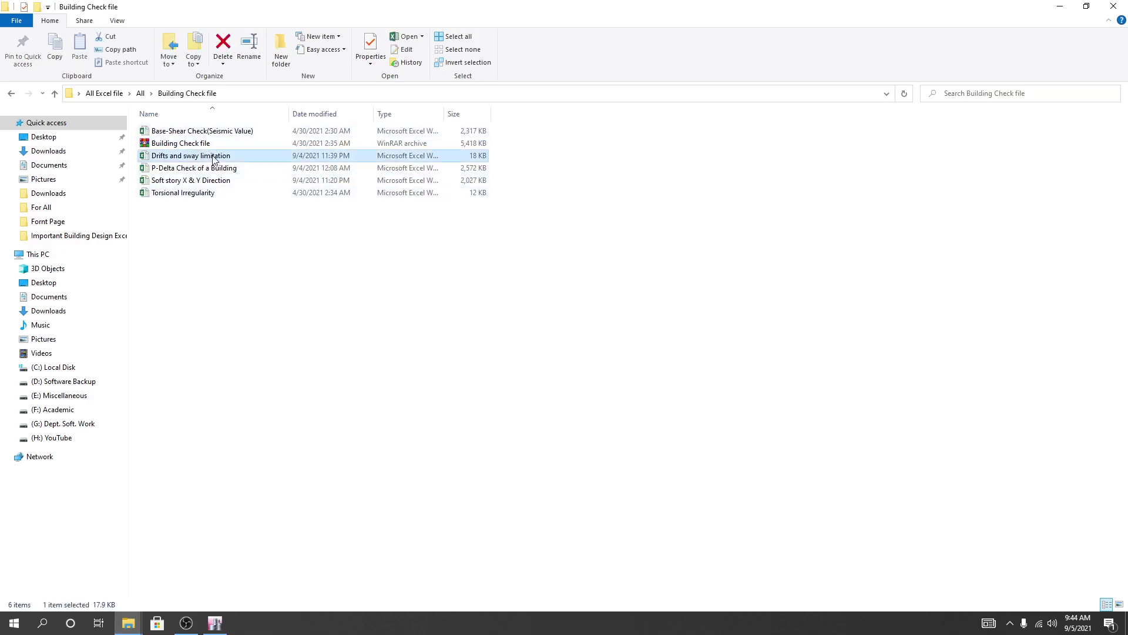
double_click(200, 158)
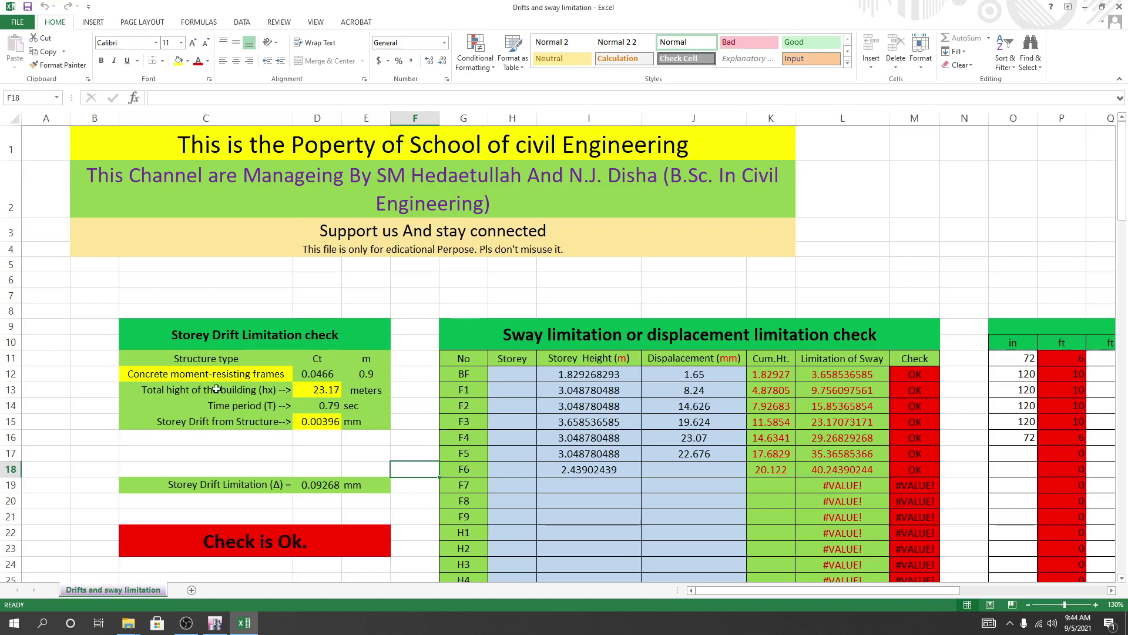
scroll(216, 389, down, 1)
scroll(189, 264, up, 1)
click(515, 378)
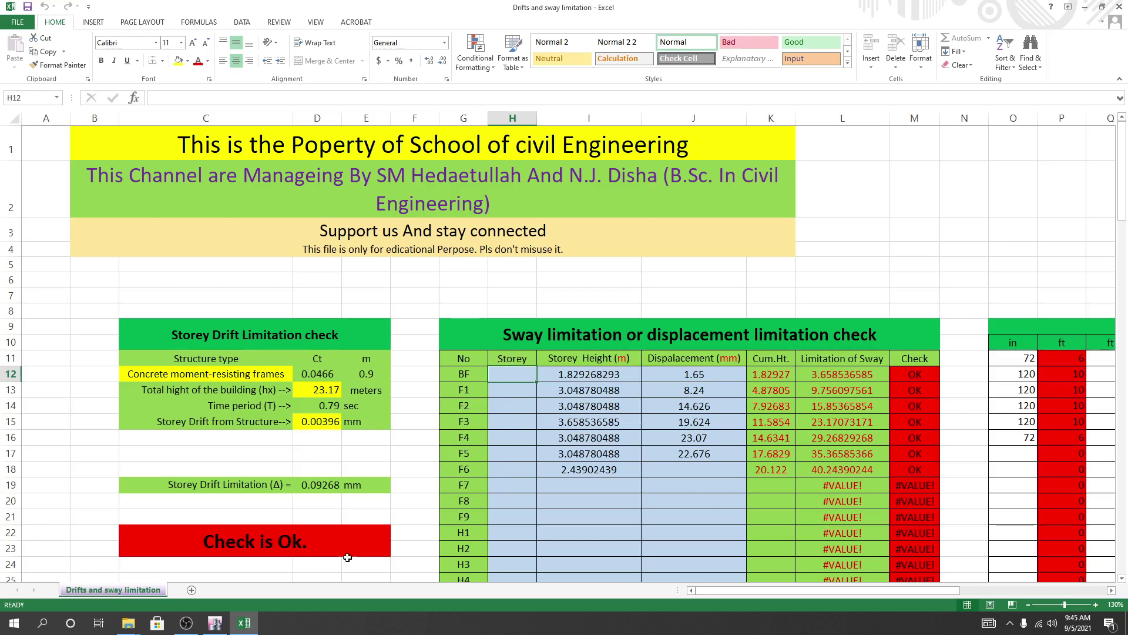
- Return to the ETABS model and review the stories in Add/Modify Grids, cancelling without changes
click(217, 623)
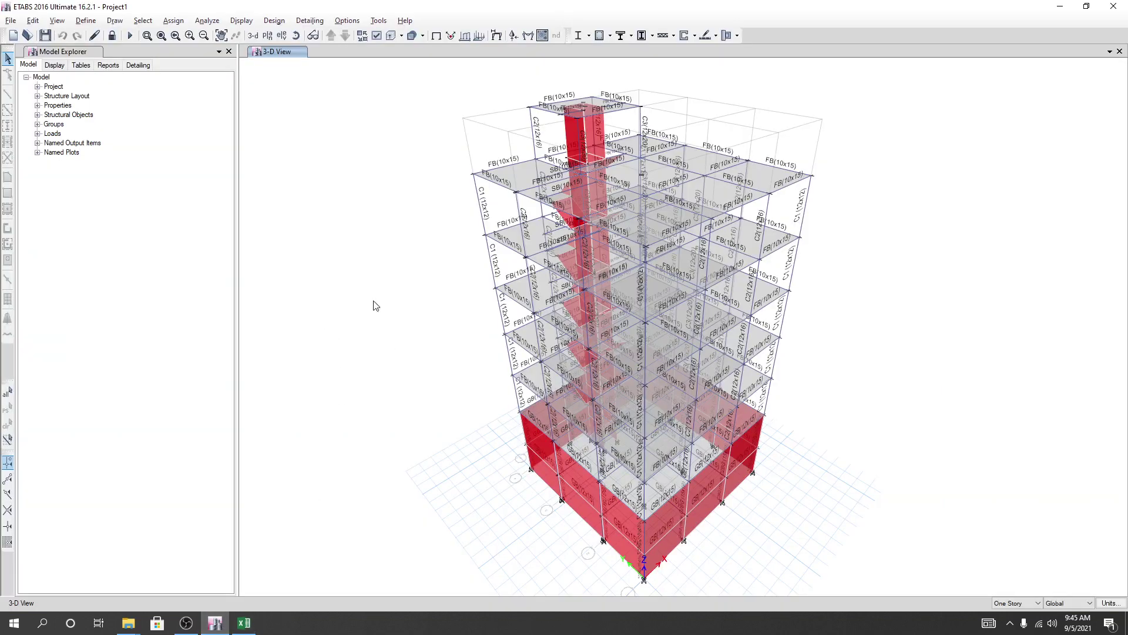
right_click(325, 122)
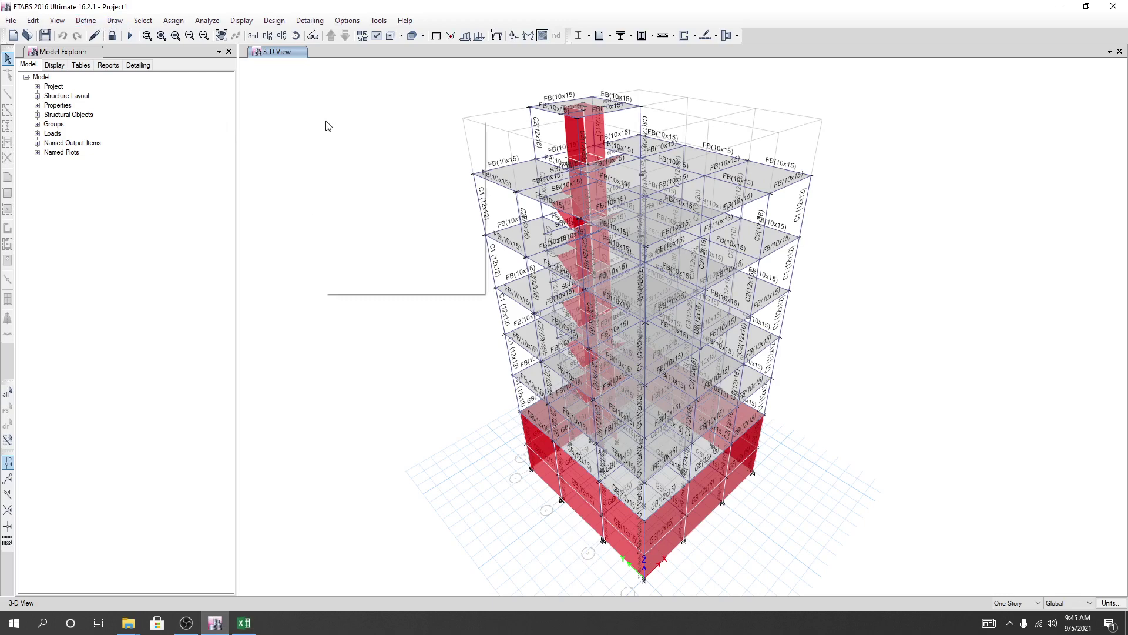
click(373, 127)
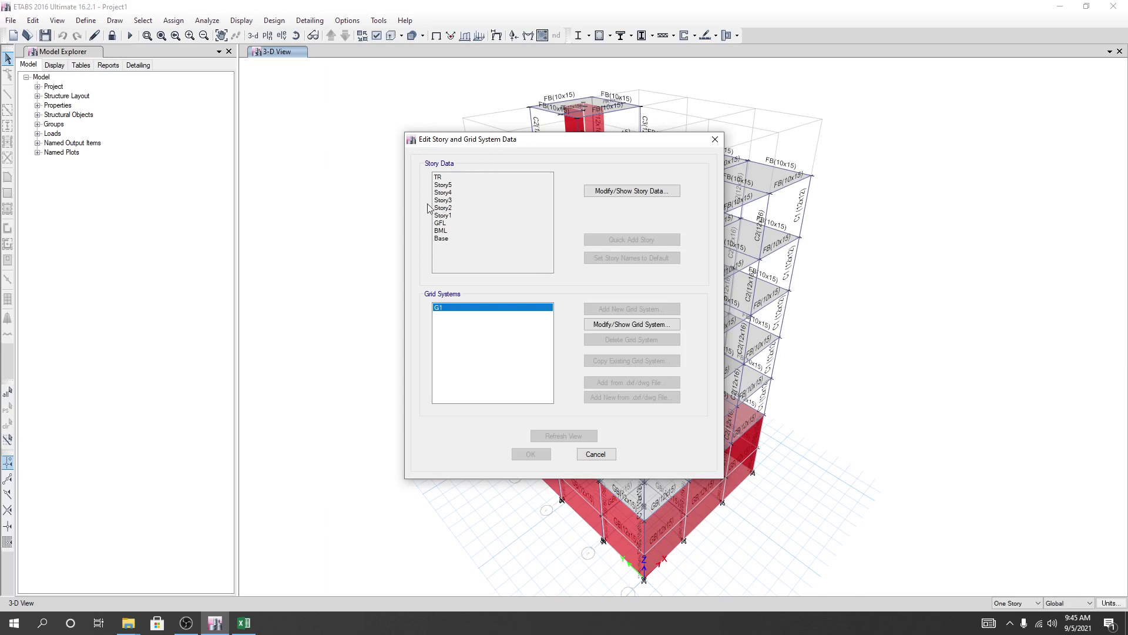
click(597, 456)
click(596, 455)
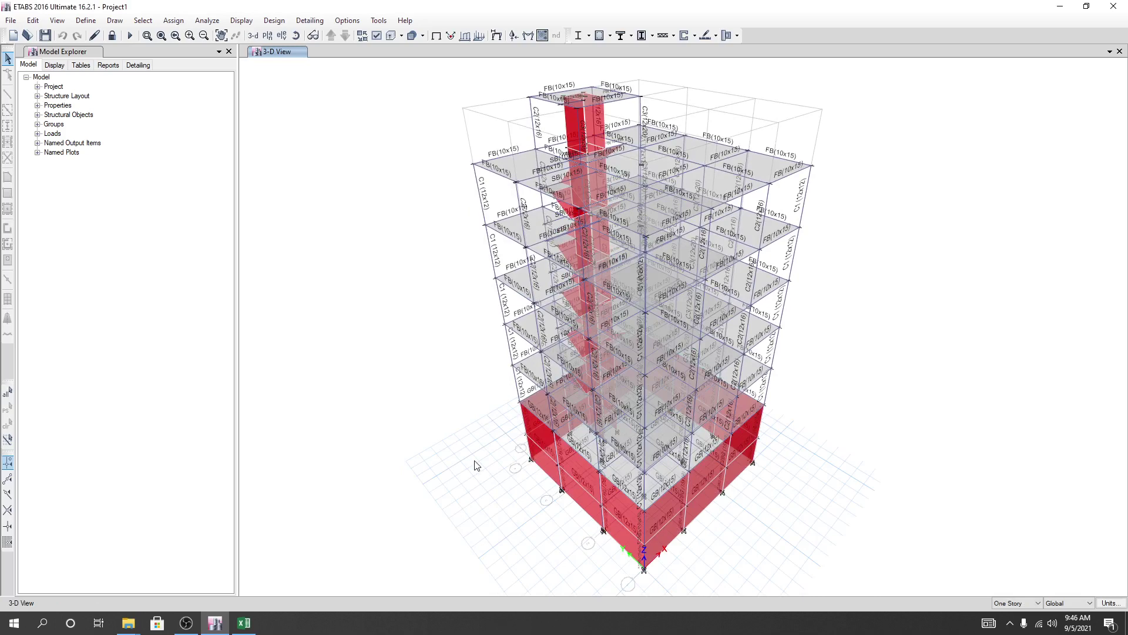
drag(466, 468, 460, 460)
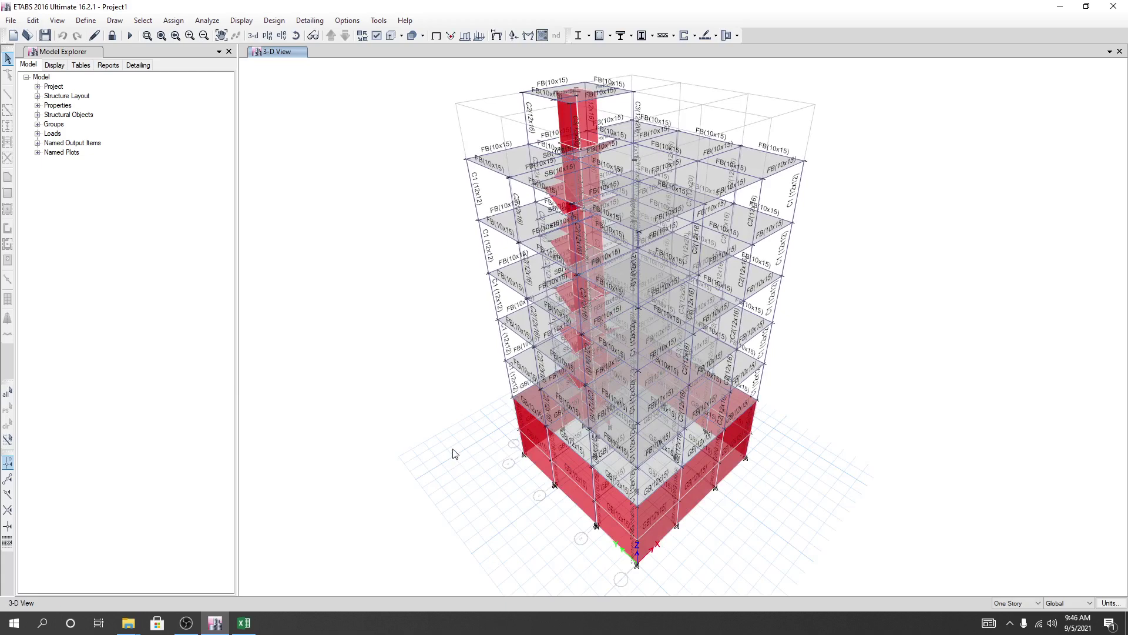
drag(454, 453, 433, 441)
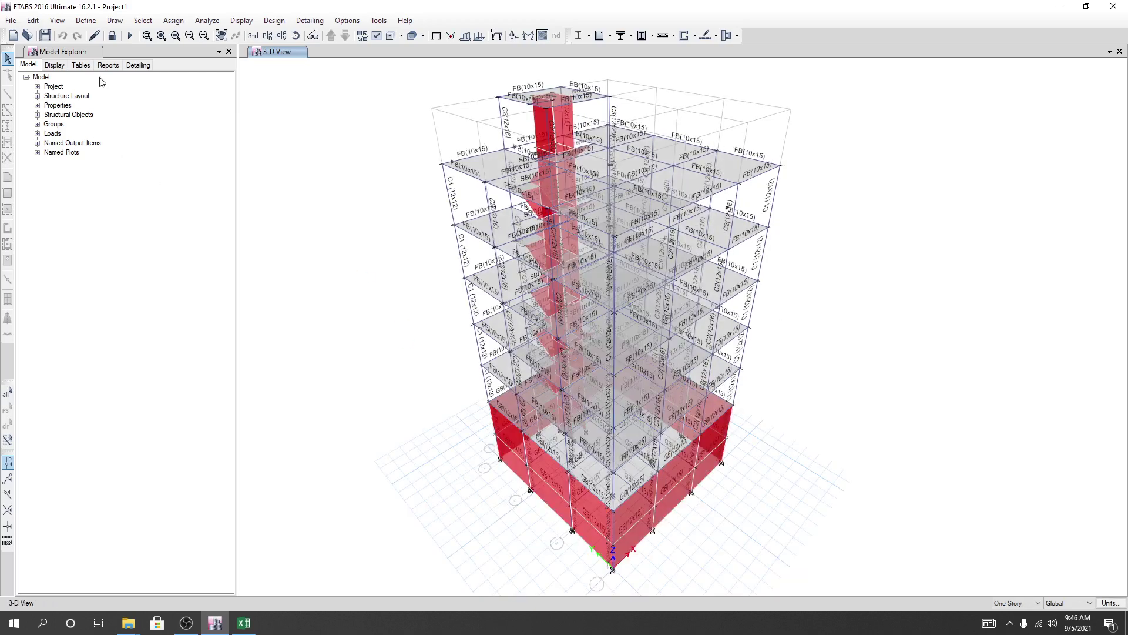
- Open Model > Structure Layout > Story Data and review heights and elevations from Base to TR
click(86, 66)
click(38, 87)
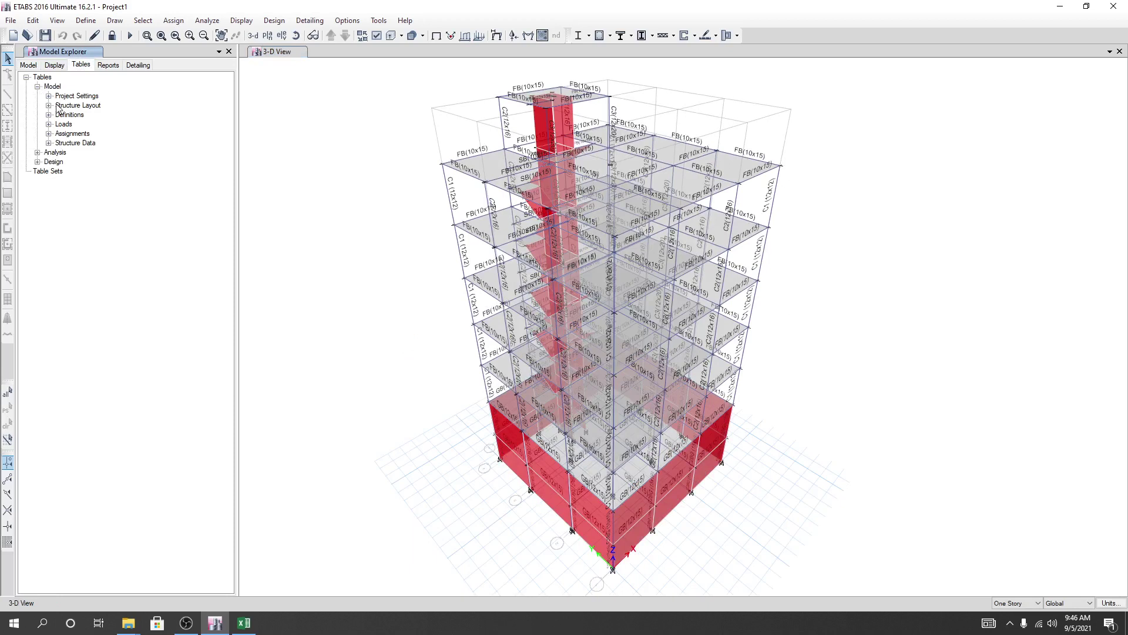
click(49, 106)
double_click(79, 115)
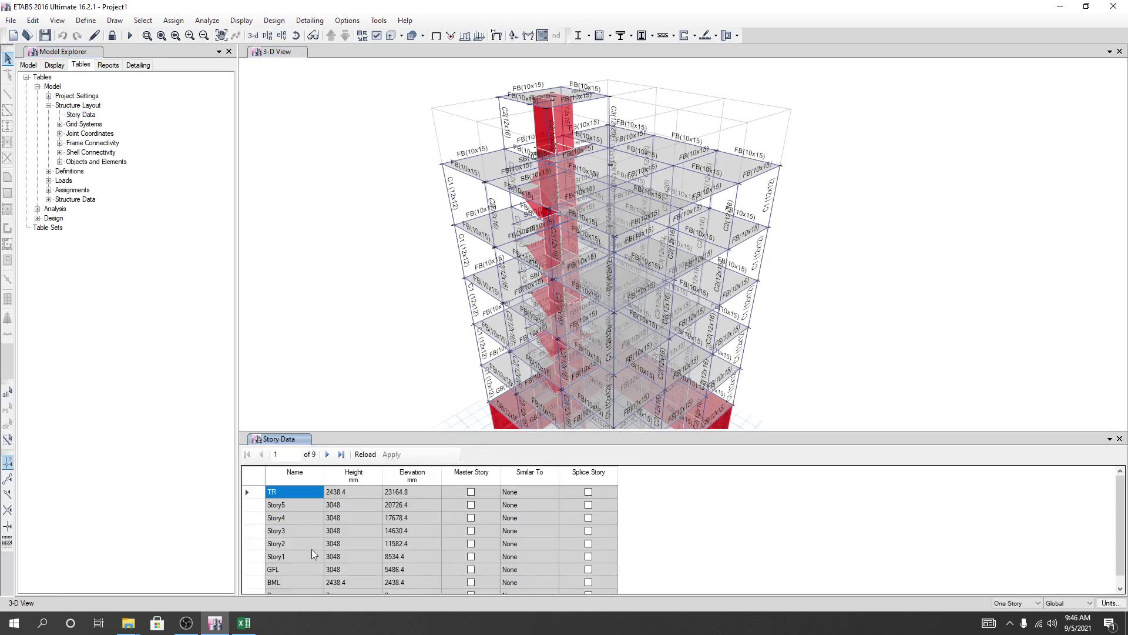
scroll(304, 520, down, 1)
scroll(297, 566, up, 1)
scroll(301, 512, down, 1)
scroll(310, 549, up, 1)
scroll(310, 541, down, 1)
scroll(301, 570, up, 1)
scroll(301, 541, down, 1)
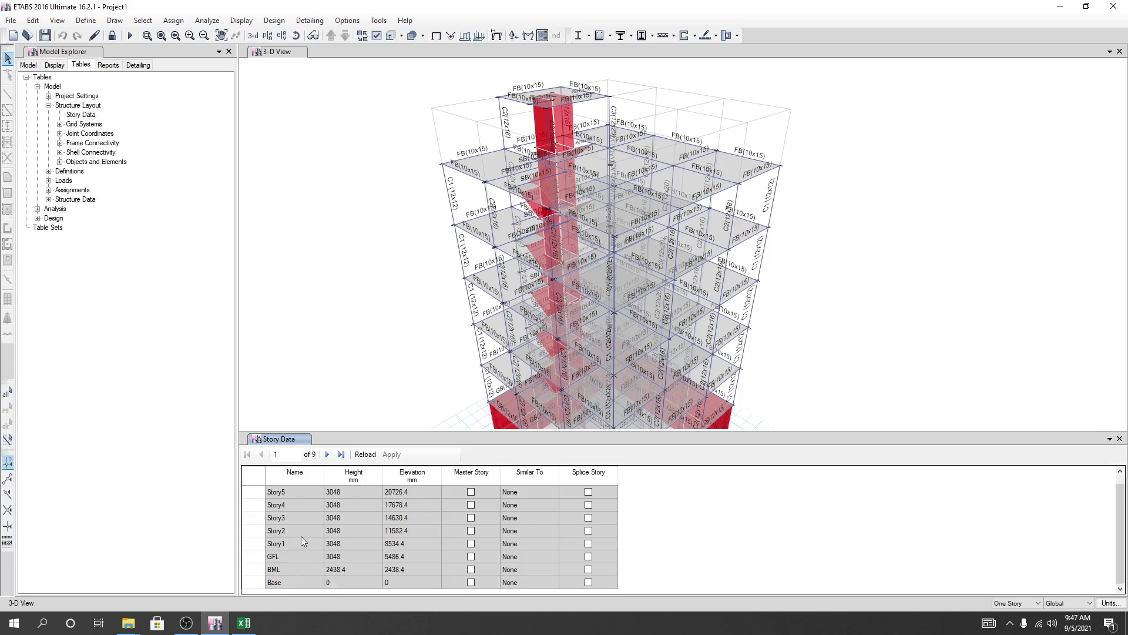
scroll(301, 542, up, 1)
scroll(303, 543, down, 1)
scroll(310, 541, up, 1)
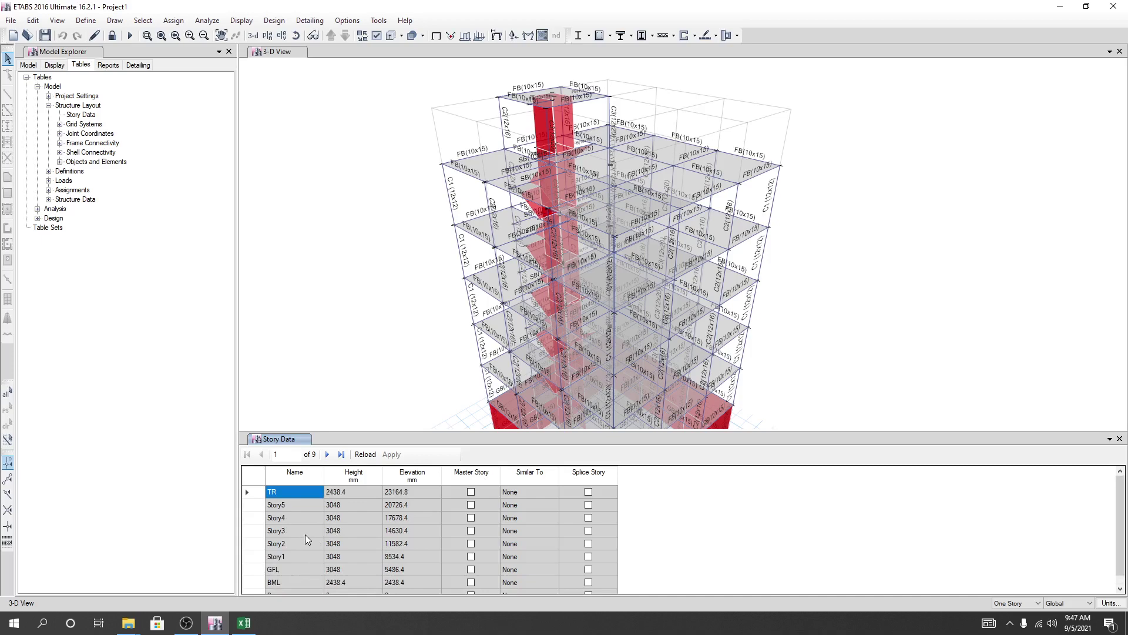
click(243, 623)
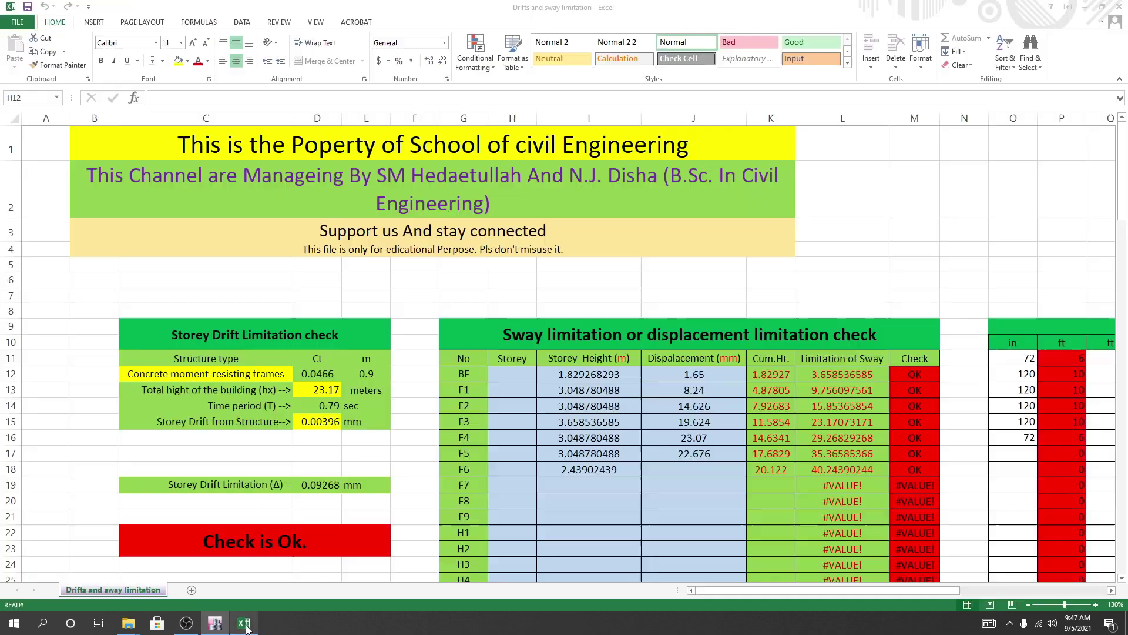
click(507, 421)
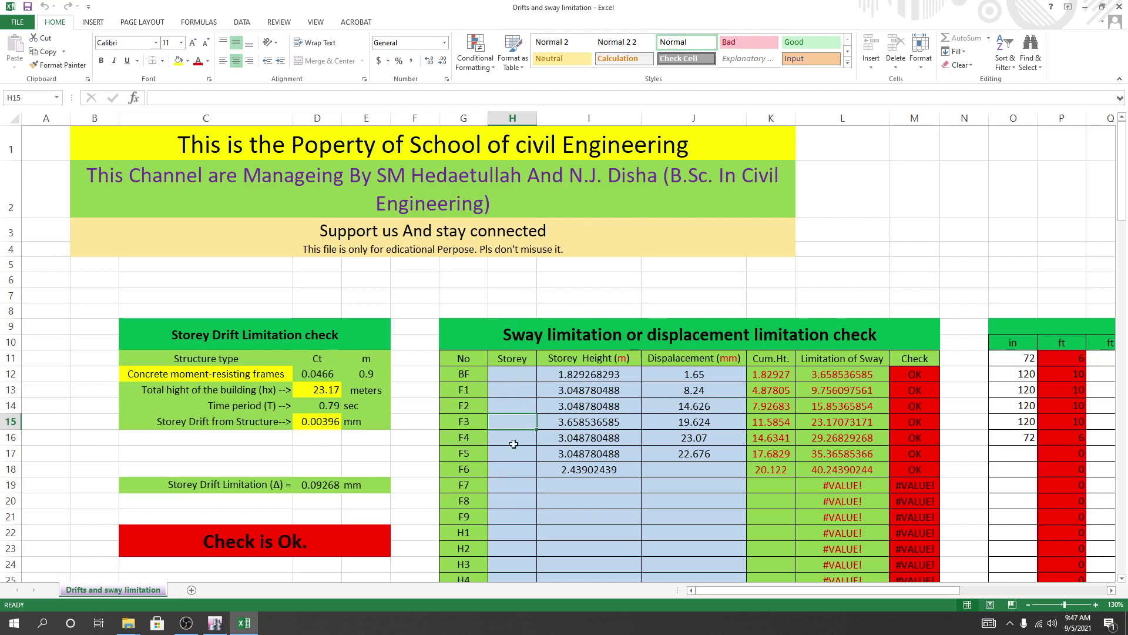
click(496, 372)
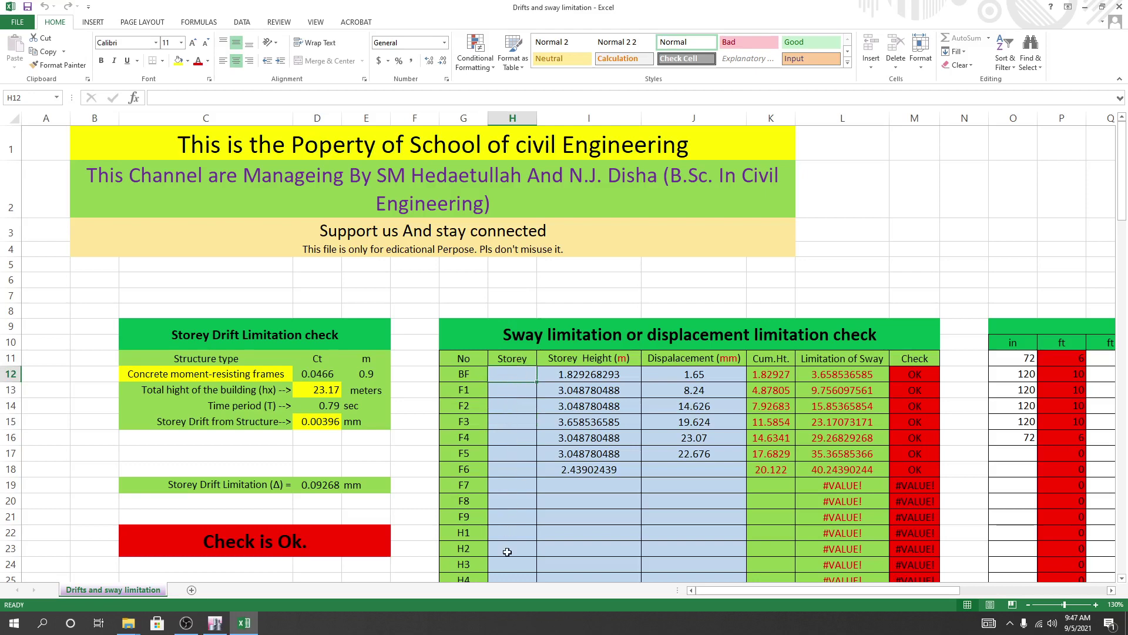
- Sort the Story Data table by Name so stories run ascending from Base to TR
click(215, 623)
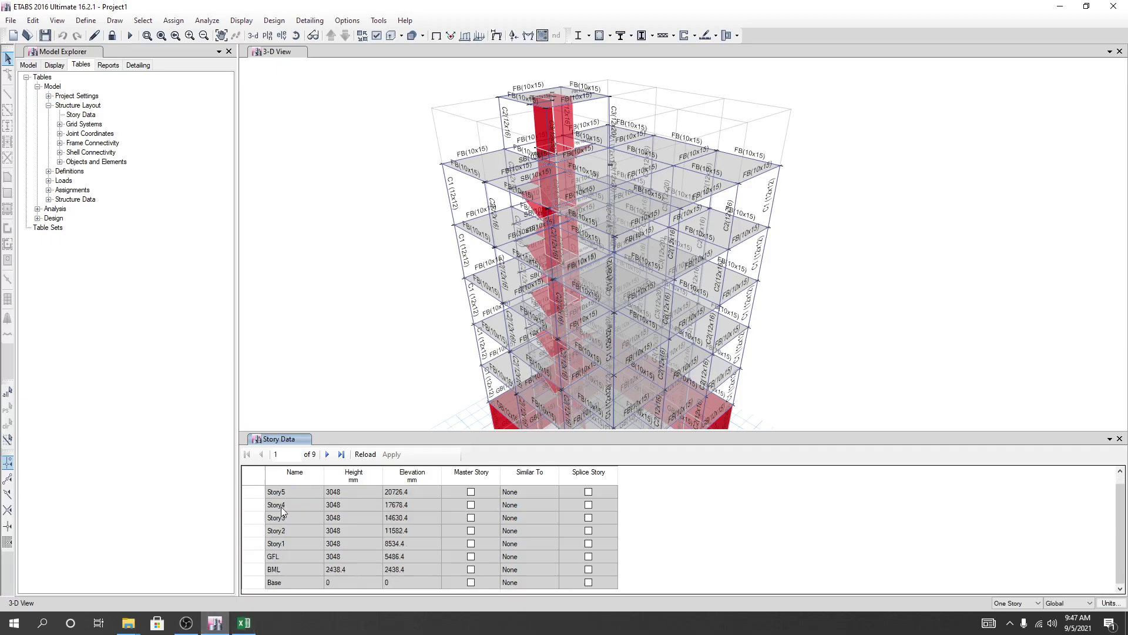
text(TR	2438.4)
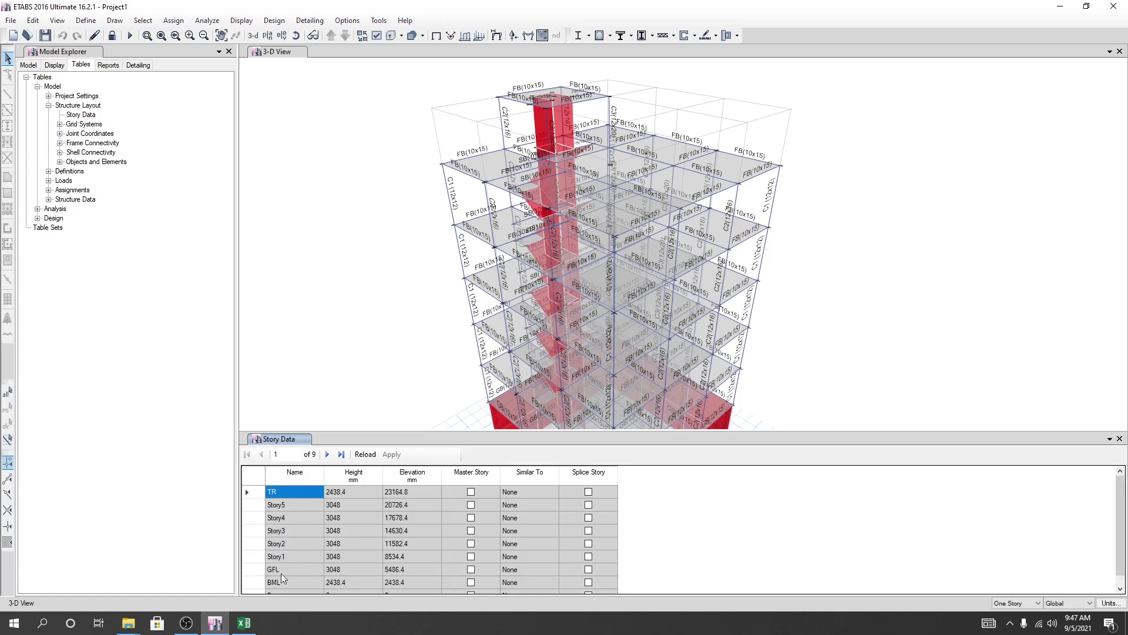
scroll(287, 570, down, 1)
scroll(294, 529, up, 1)
right_click(296, 473)
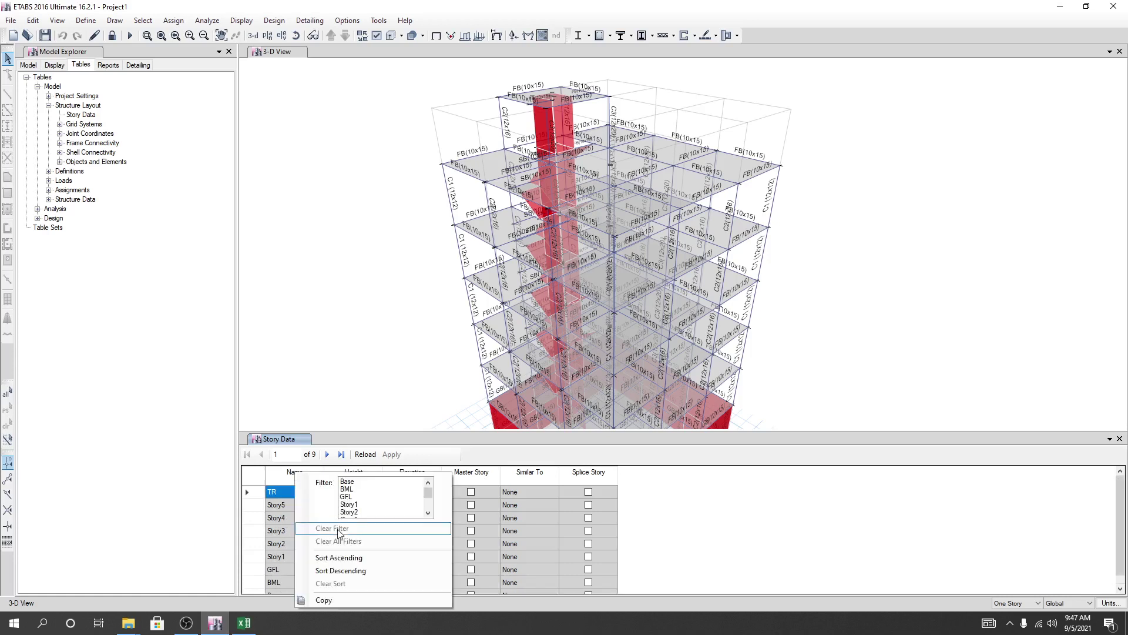
click(365, 570)
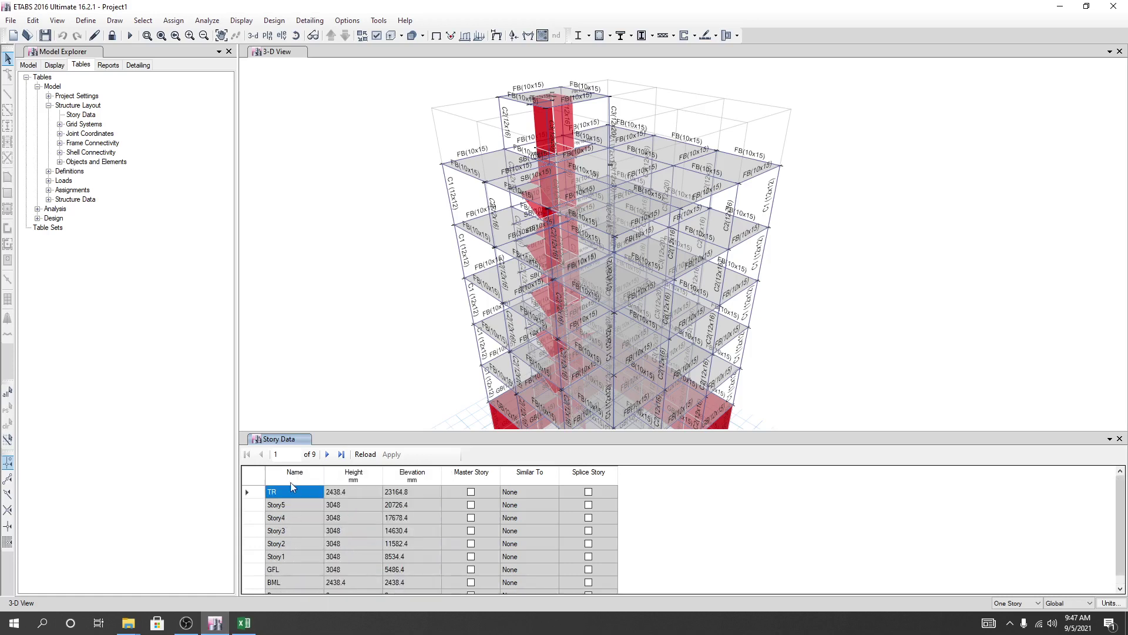
right_click(290, 482)
click(360, 560)
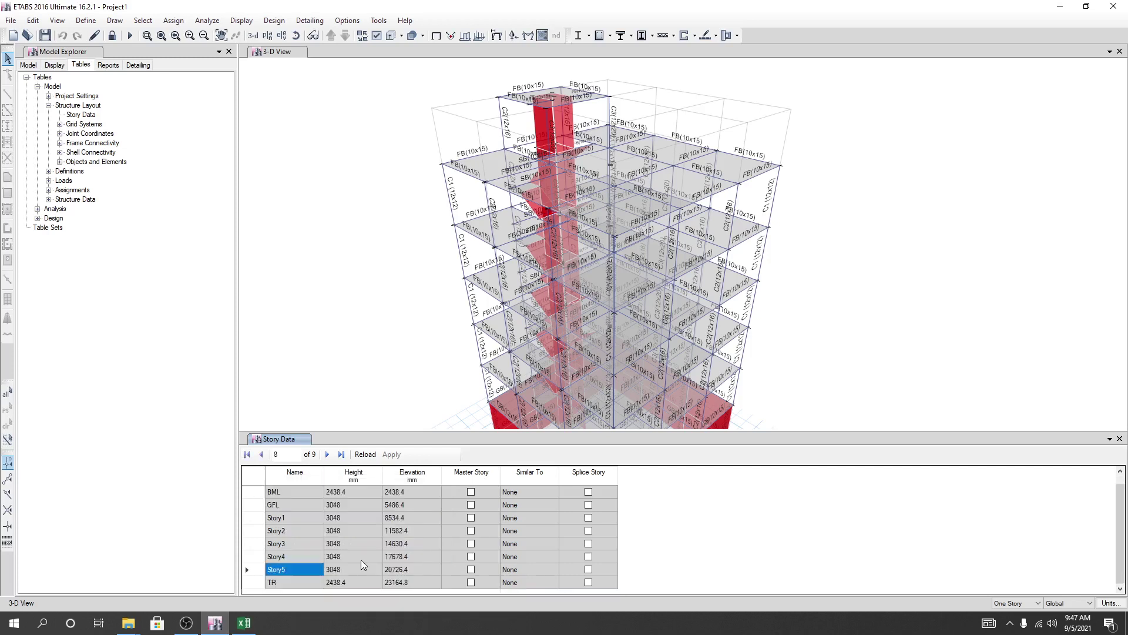
- Copy the storey names BML through TR from the Name column
scroll(289, 556, up, 1)
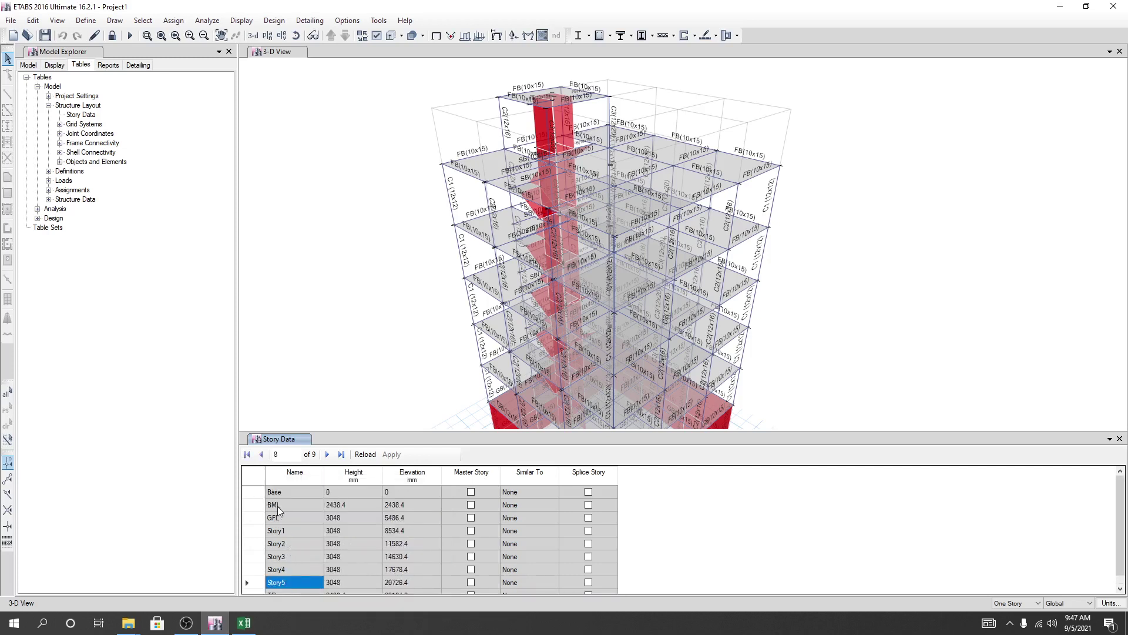
drag(275, 506, 280, 591)
right_click(285, 536)
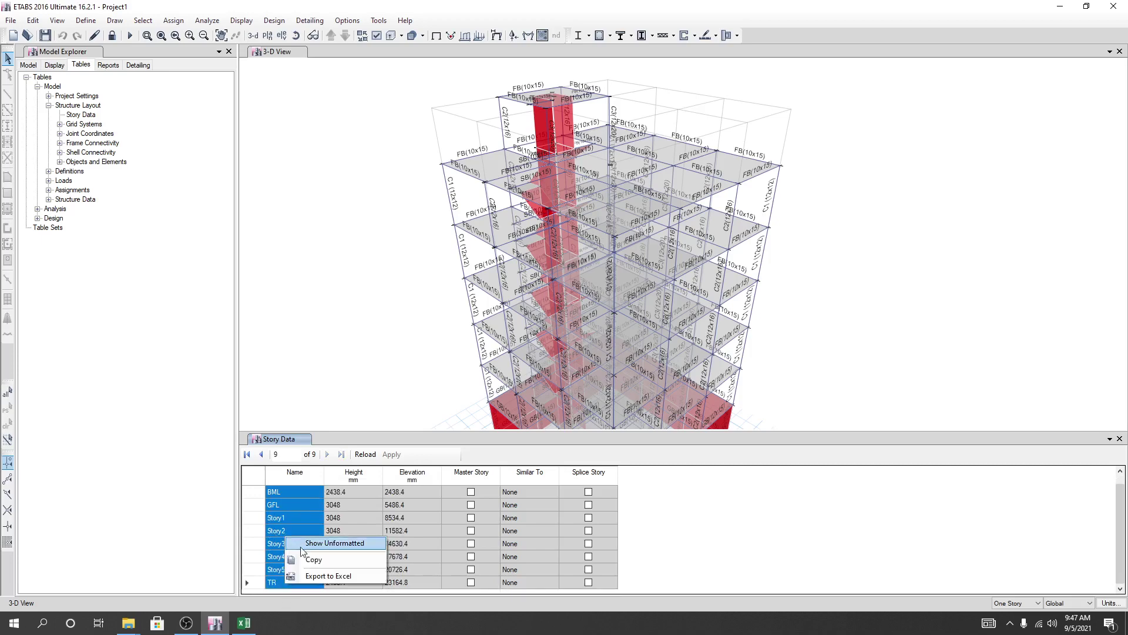
click(313, 559)
- Paste BML, GFL, Story1–Story5 and TR at H12, matching destination formatting
click(244, 623)
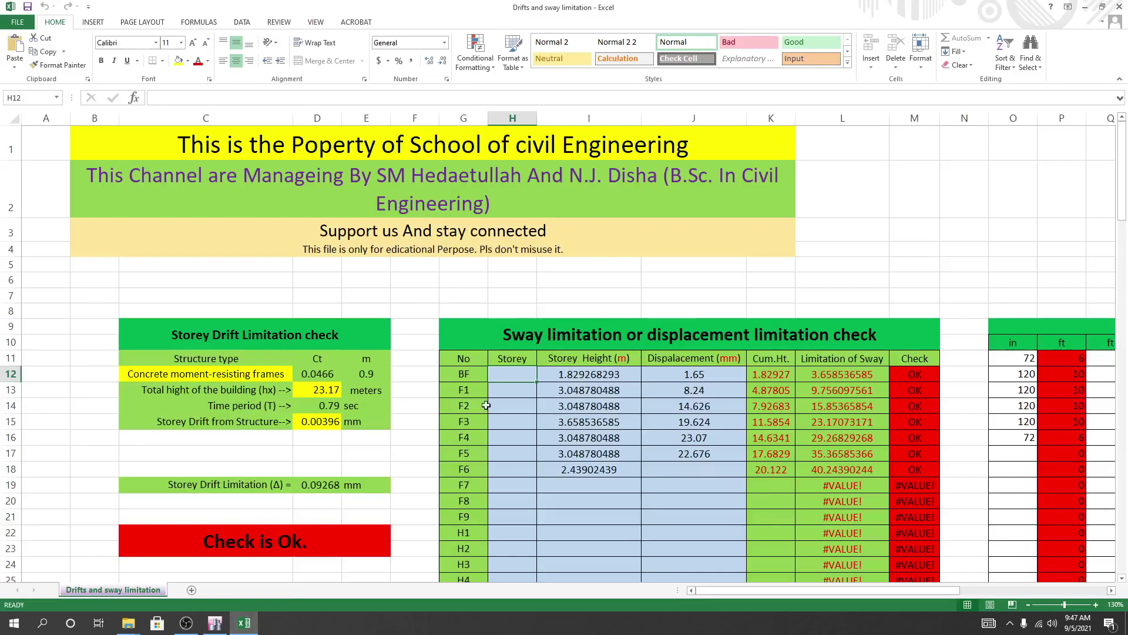
right_click(501, 376)
click(545, 424)
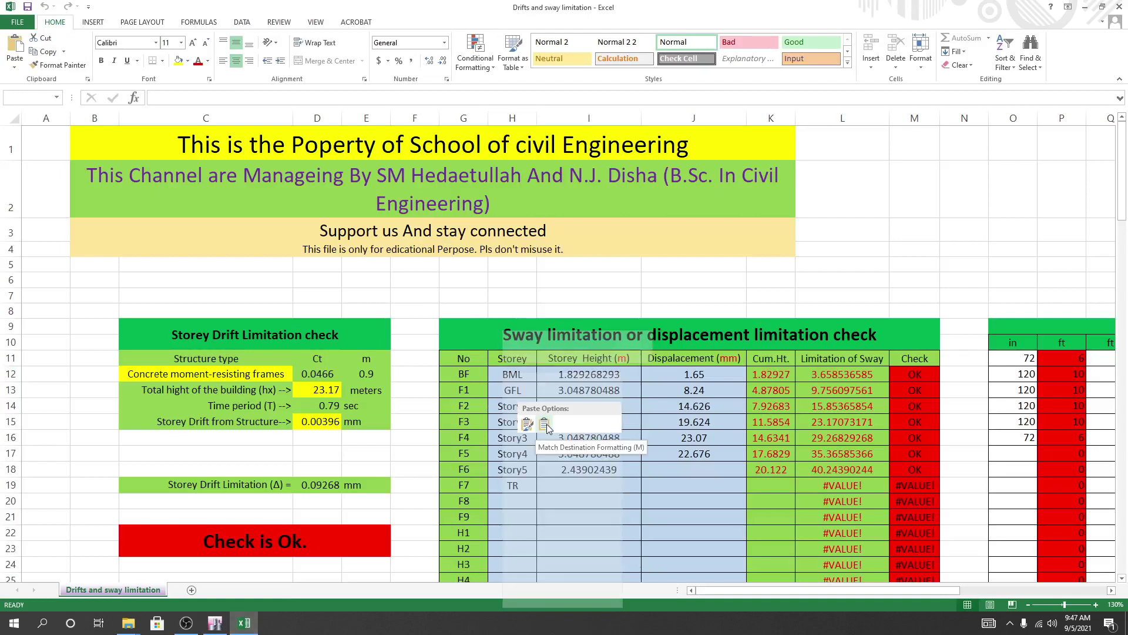
click(513, 532)
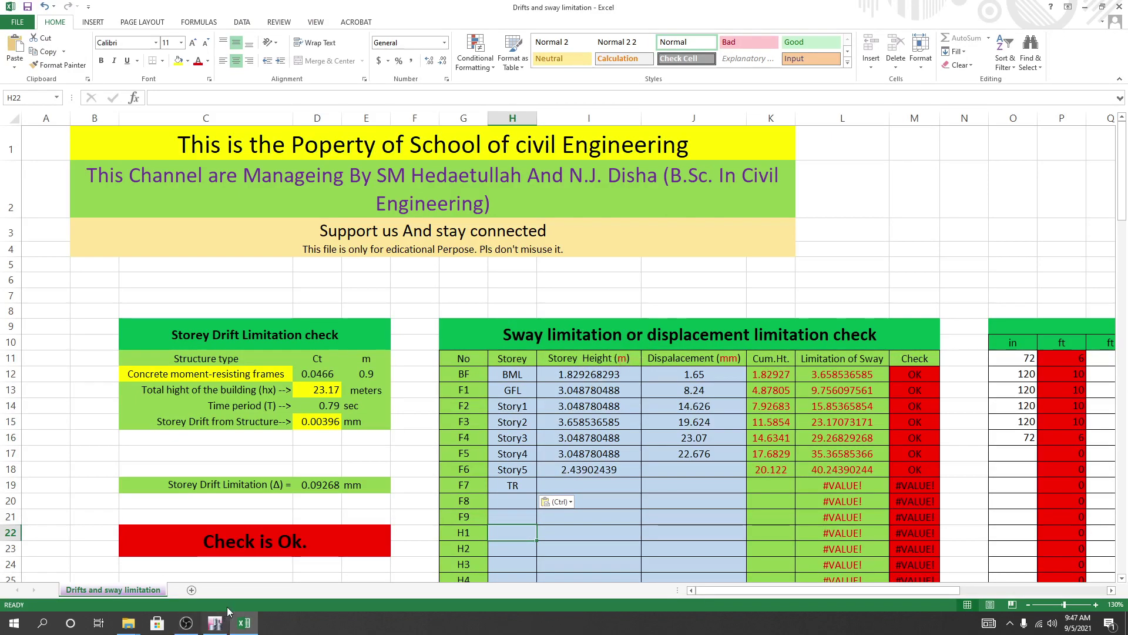
- Switch the ETABS model to U.S. default units
mouse_move(215, 622)
click(284, 578)
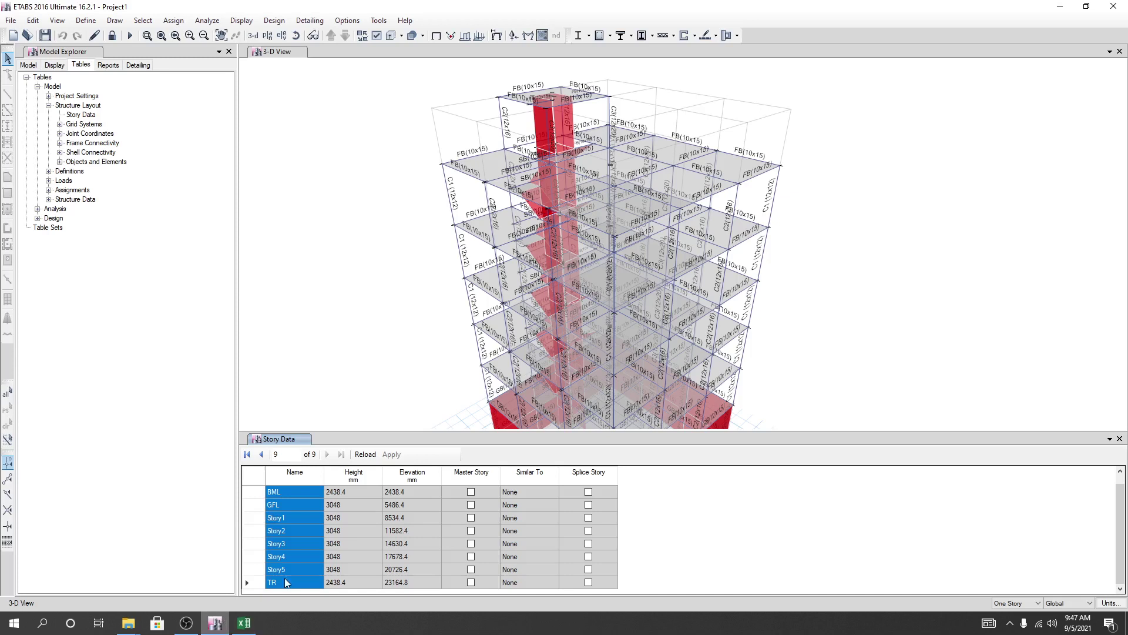
click(368, 495)
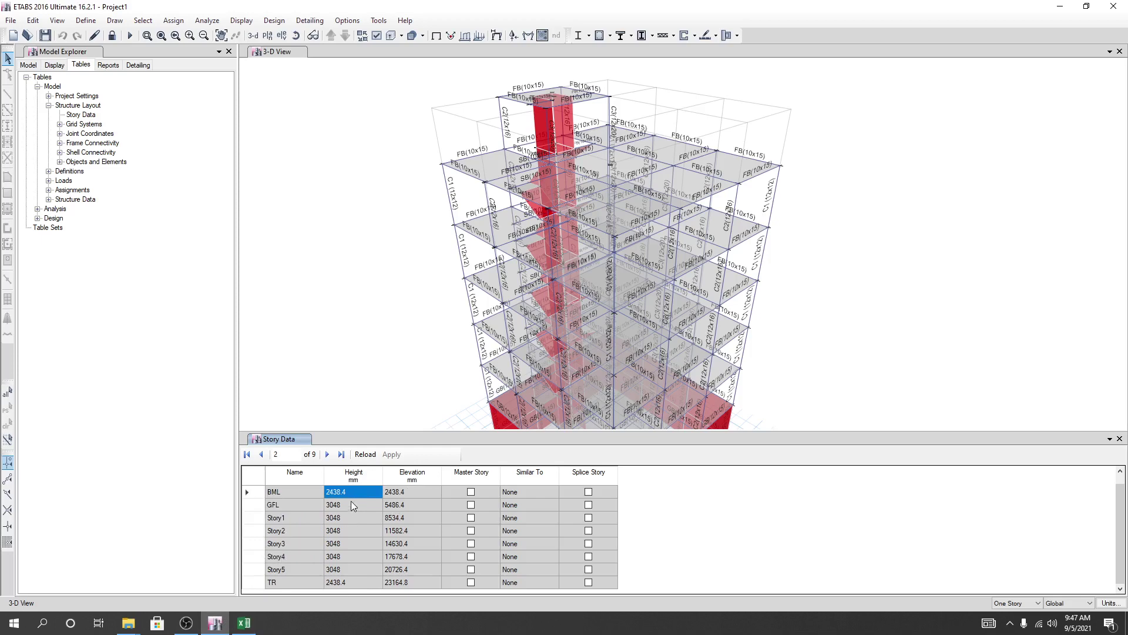
click(1110, 603)
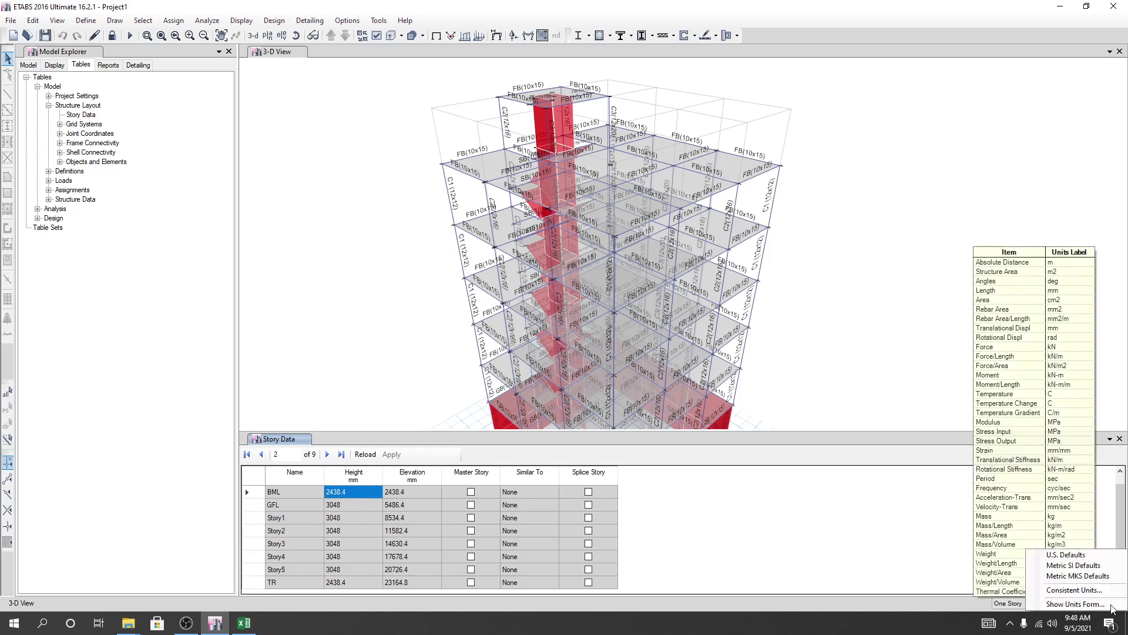
click(1070, 555)
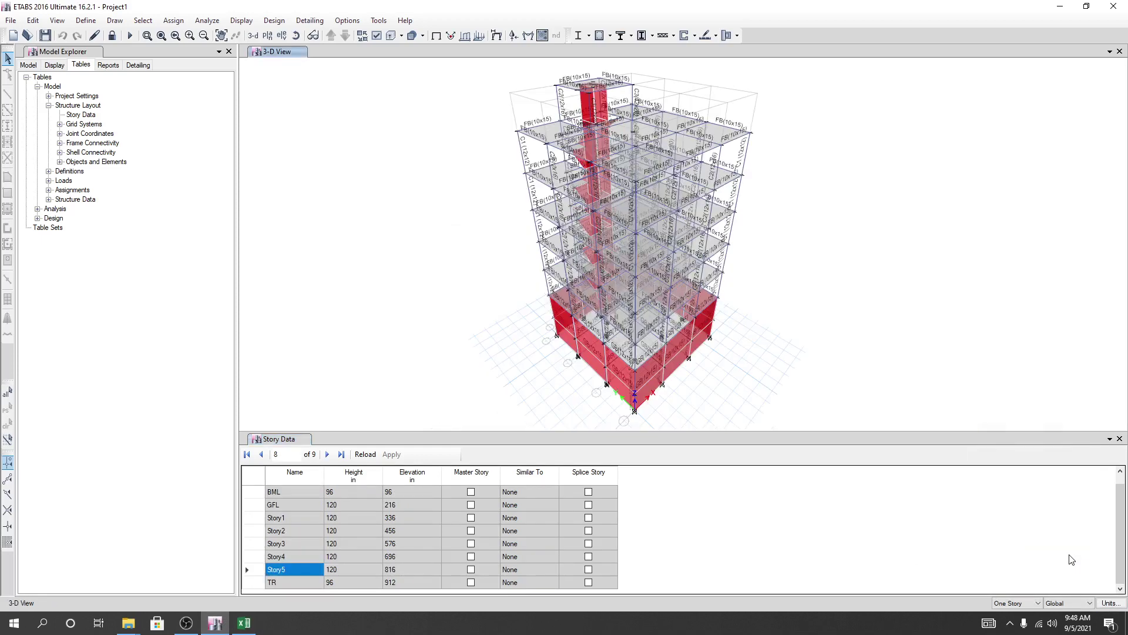
scroll(352, 504, up, 1)
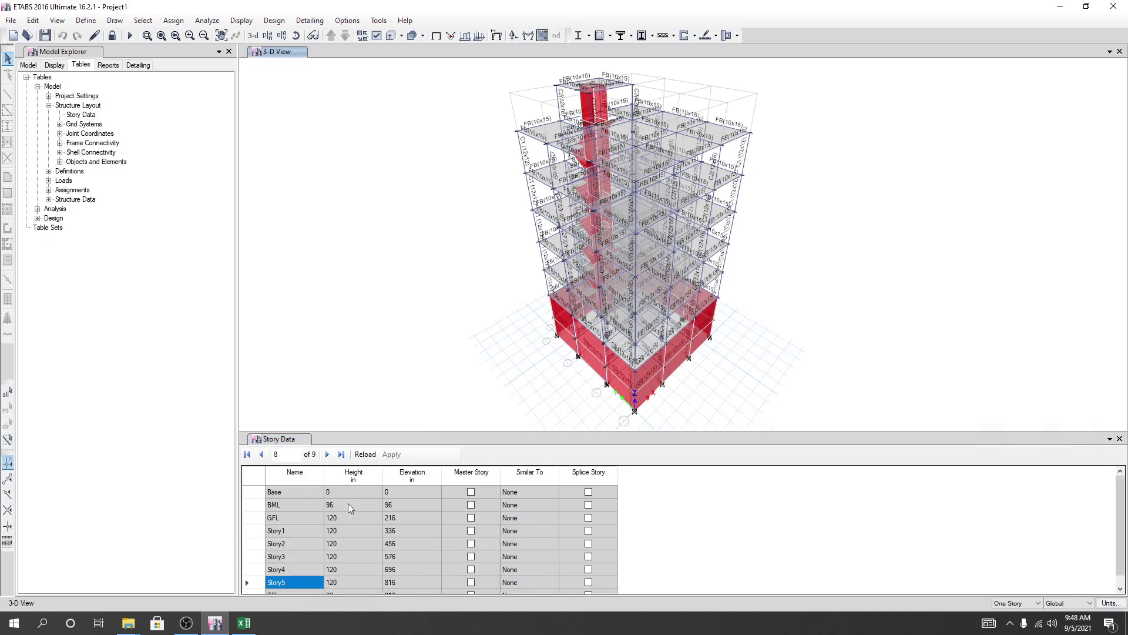
scroll(348, 503, down, 1)
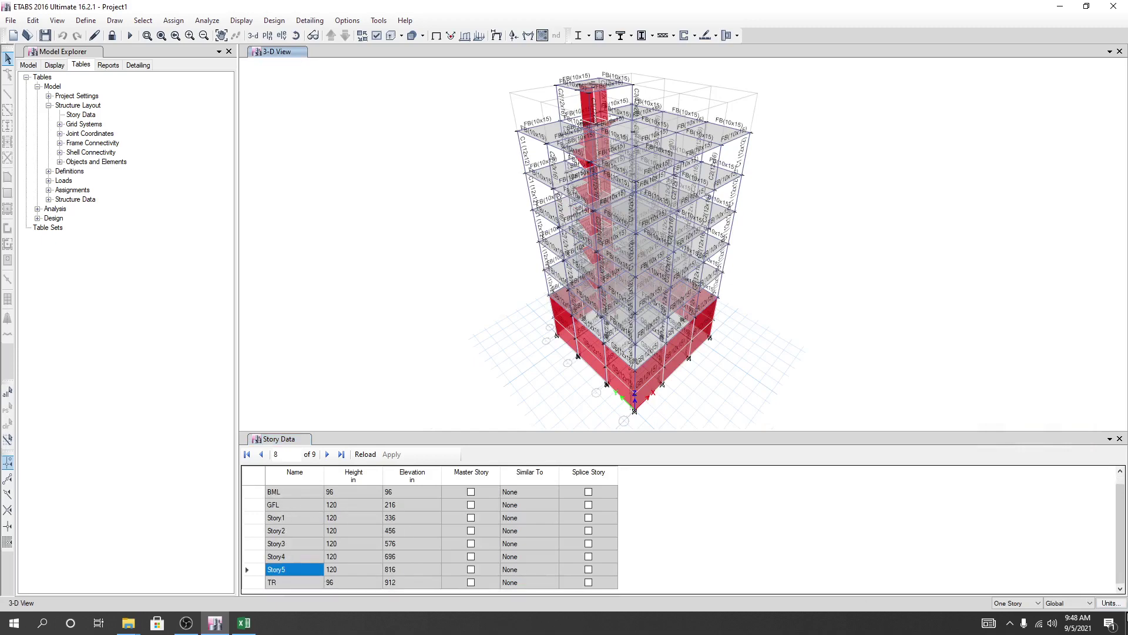
- Confirm inches as the length unit, then select the Height values BML through TR
click(1111, 603)
click(1083, 604)
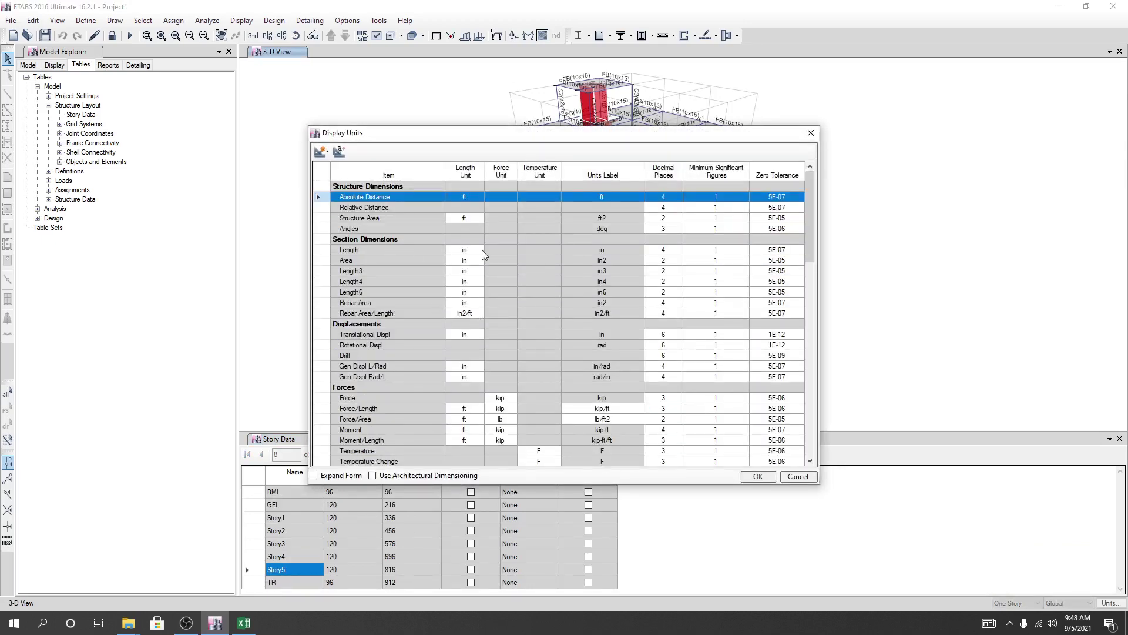
click(475, 252)
click(479, 251)
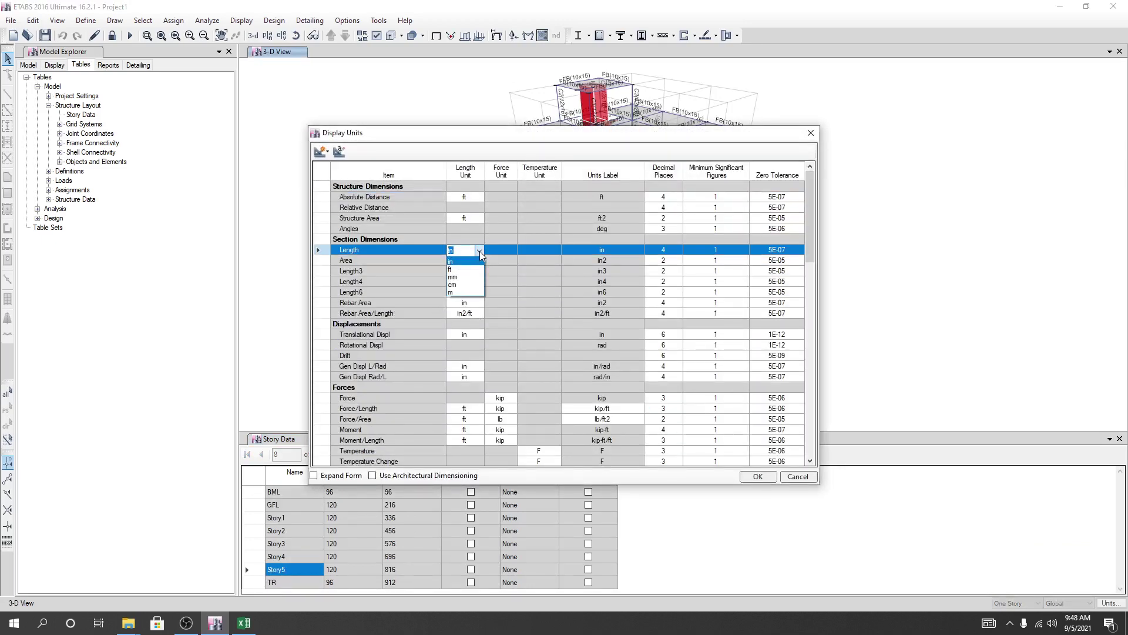
click(812, 142)
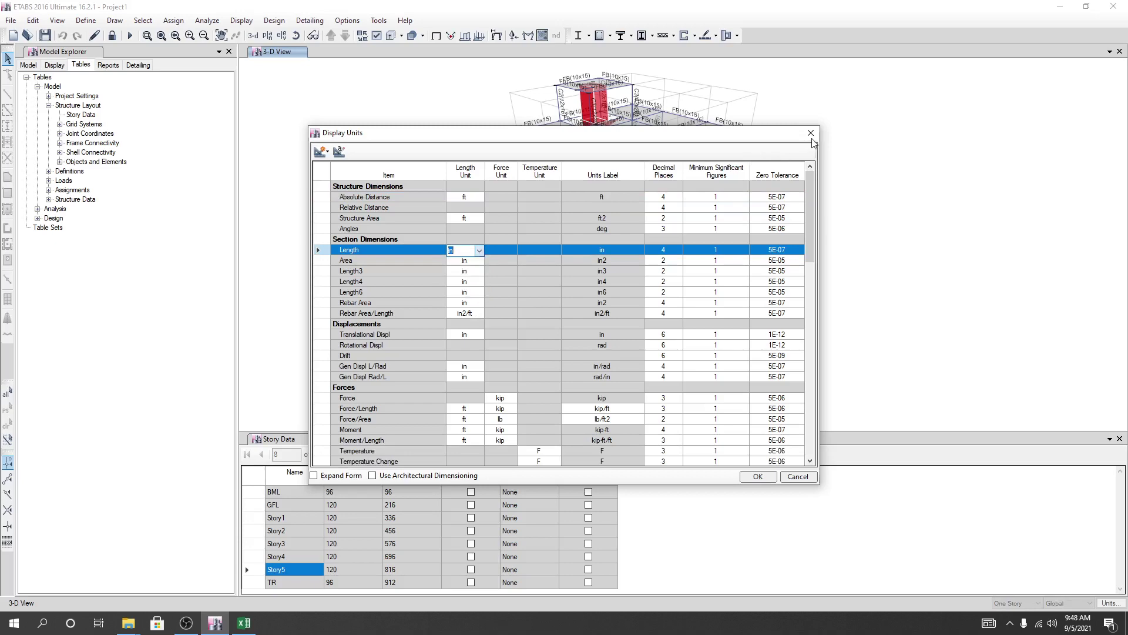
click(811, 135)
drag(344, 495, 340, 588)
right_click(336, 528)
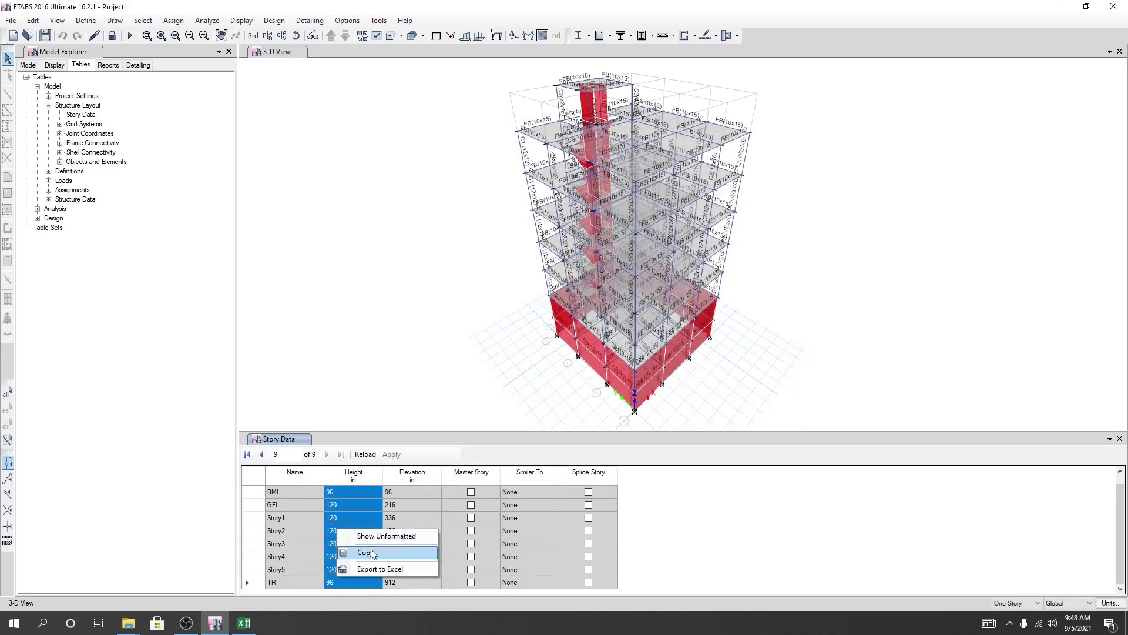
- Paste the inch story heights into the converter column starting at O11
click(366, 552)
click(244, 623)
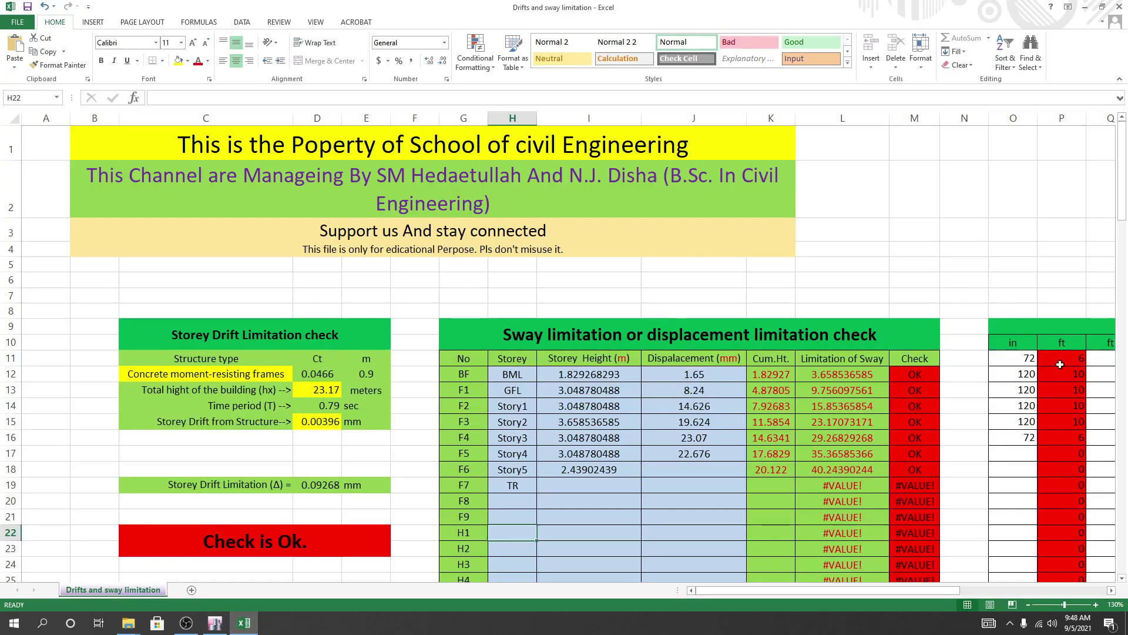
right_click(1023, 358)
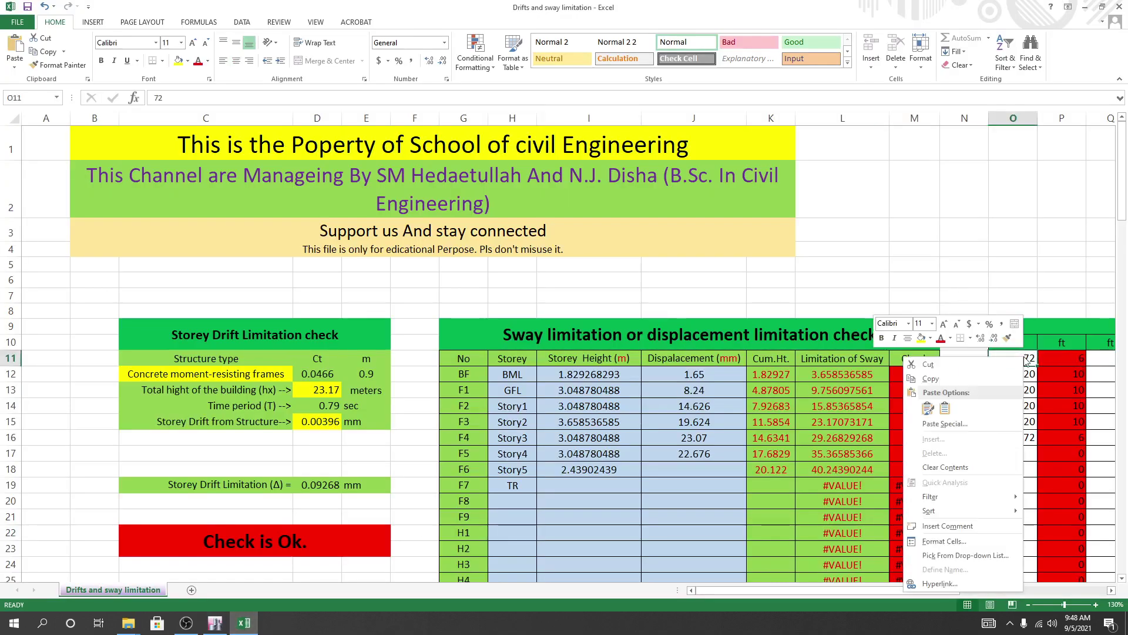
click(945, 408)
drag(946, 591, 991, 592)
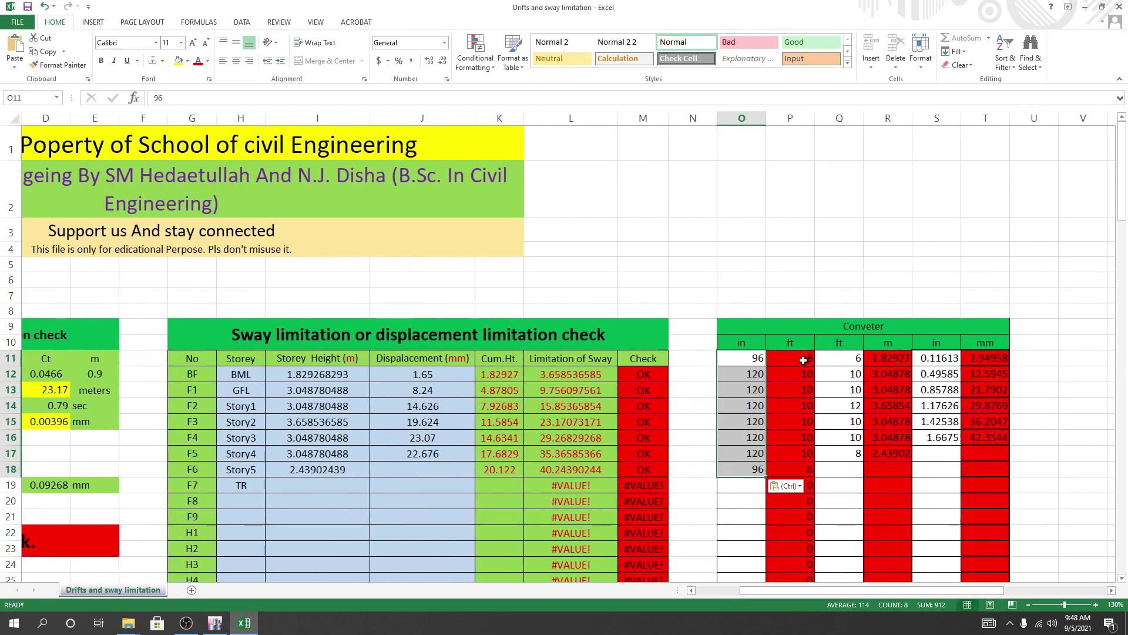
- Copy the converted feet values from column P and paste them as values at Q11
drag(803, 360, 805, 470)
right_click(808, 409)
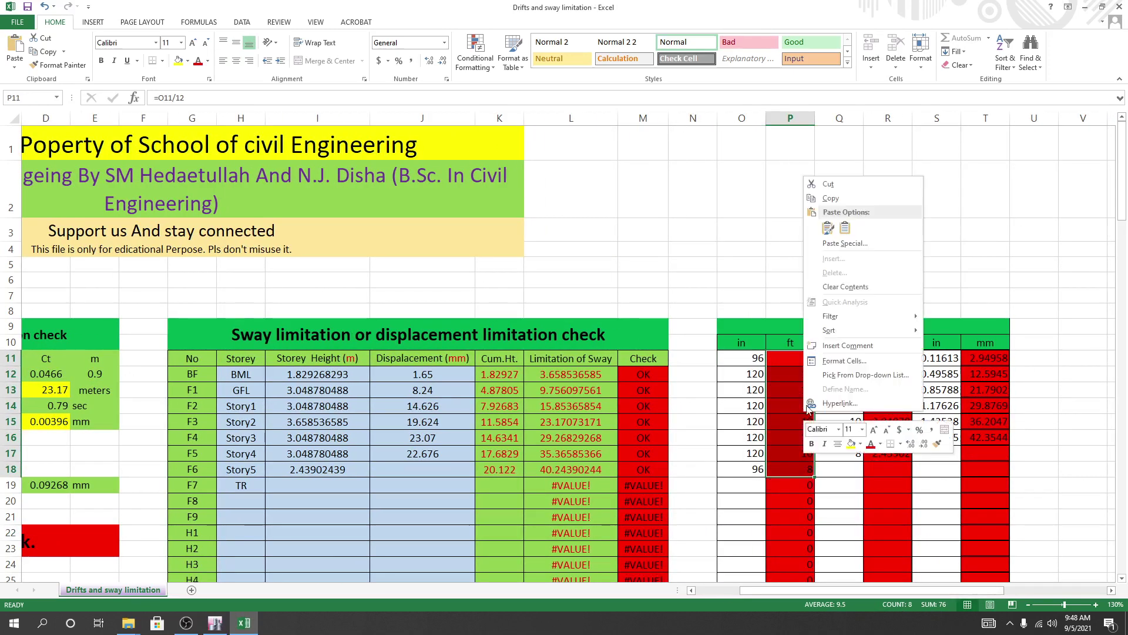
click(831, 198)
click(832, 360)
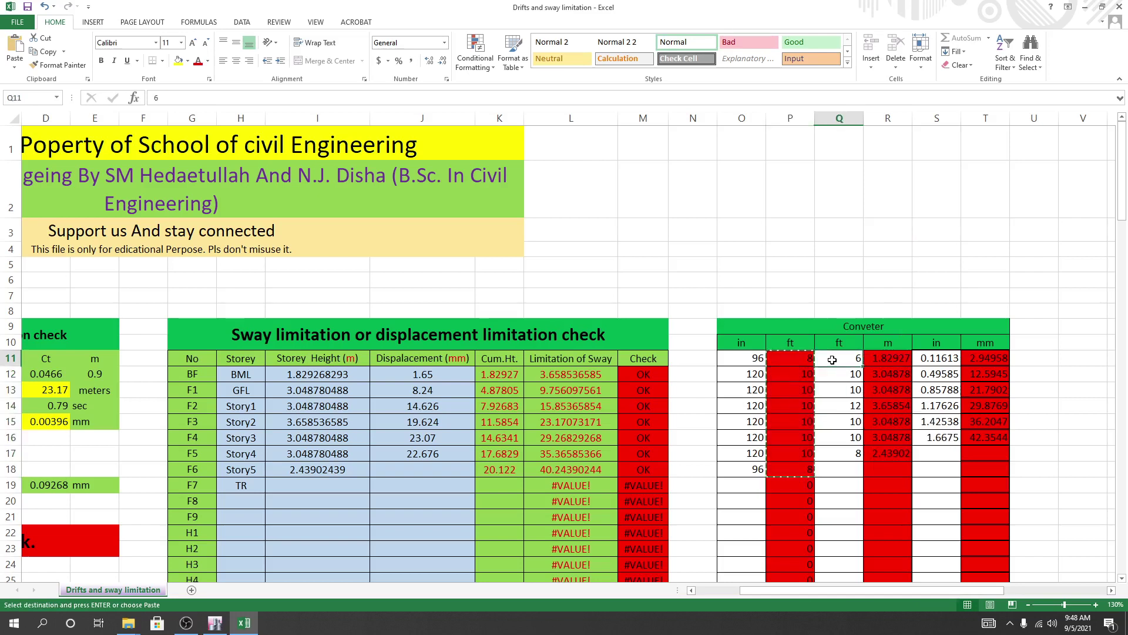
right_click(833, 359)
click(881, 414)
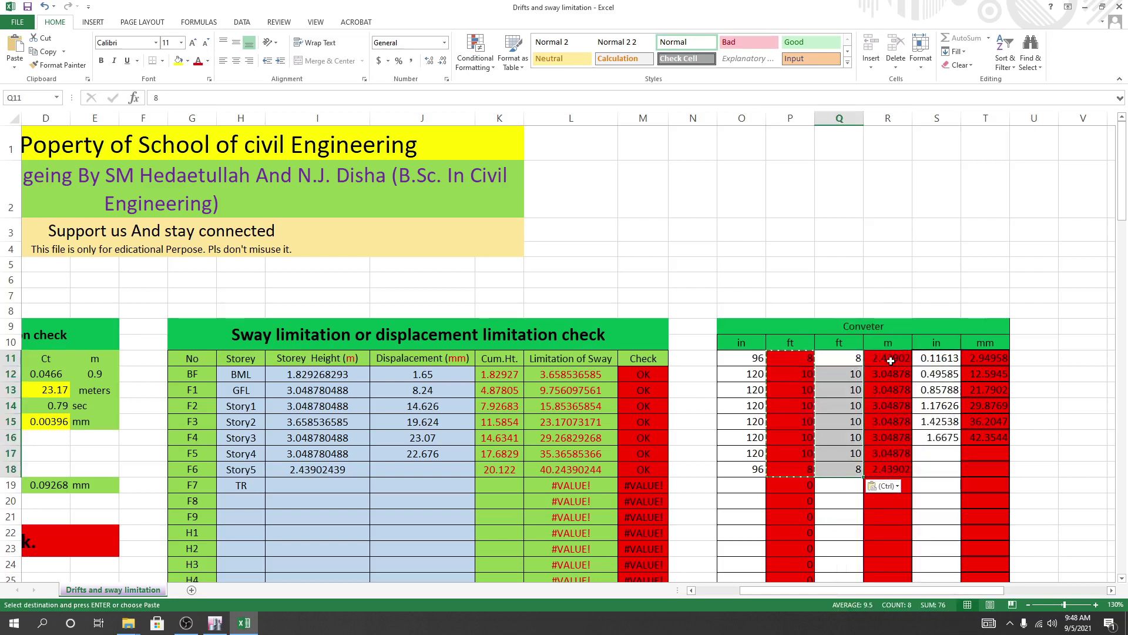
- Paste the metre heights at I12: 2.439 for BML and TR, 3.049 for GFL–Story5
drag(891, 360, 889, 470)
right_click(888, 412)
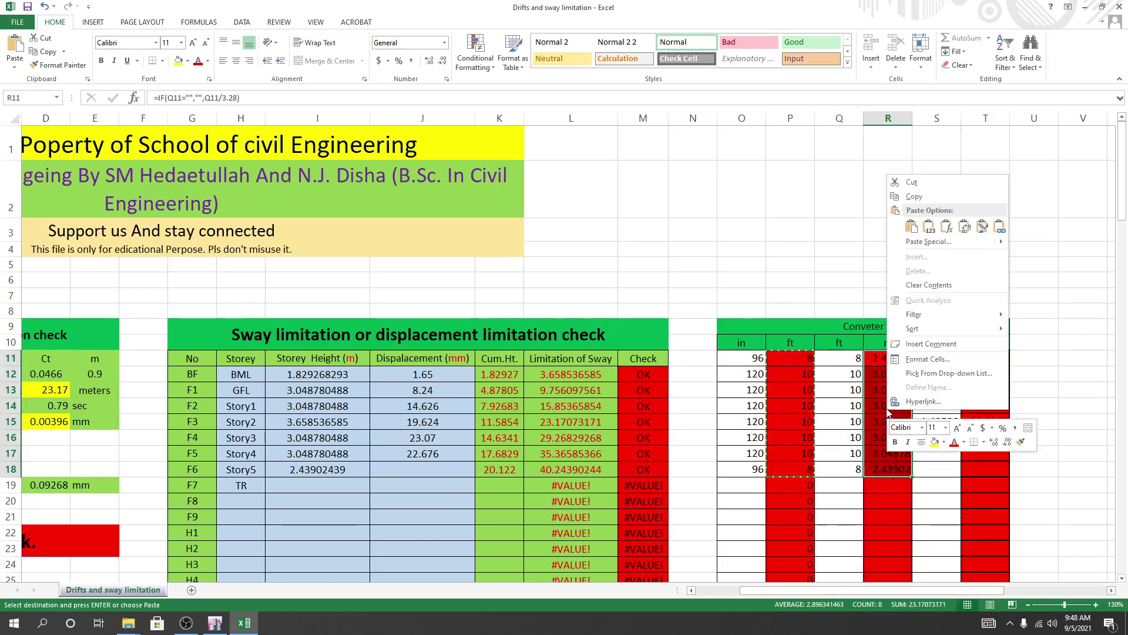
click(914, 196)
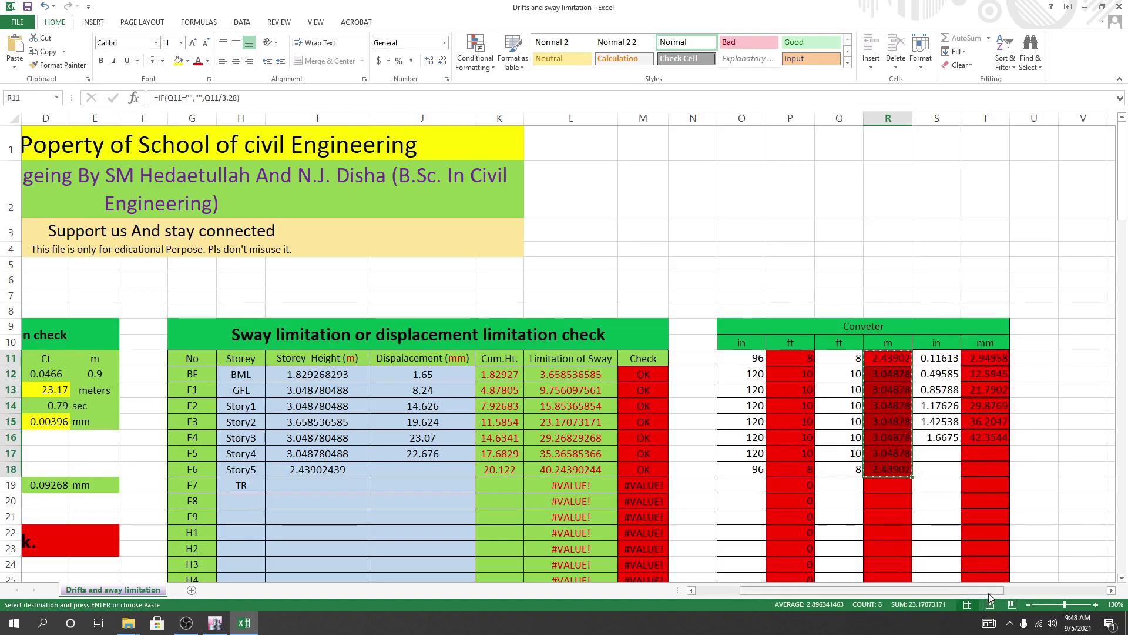
drag(991, 598, 947, 596)
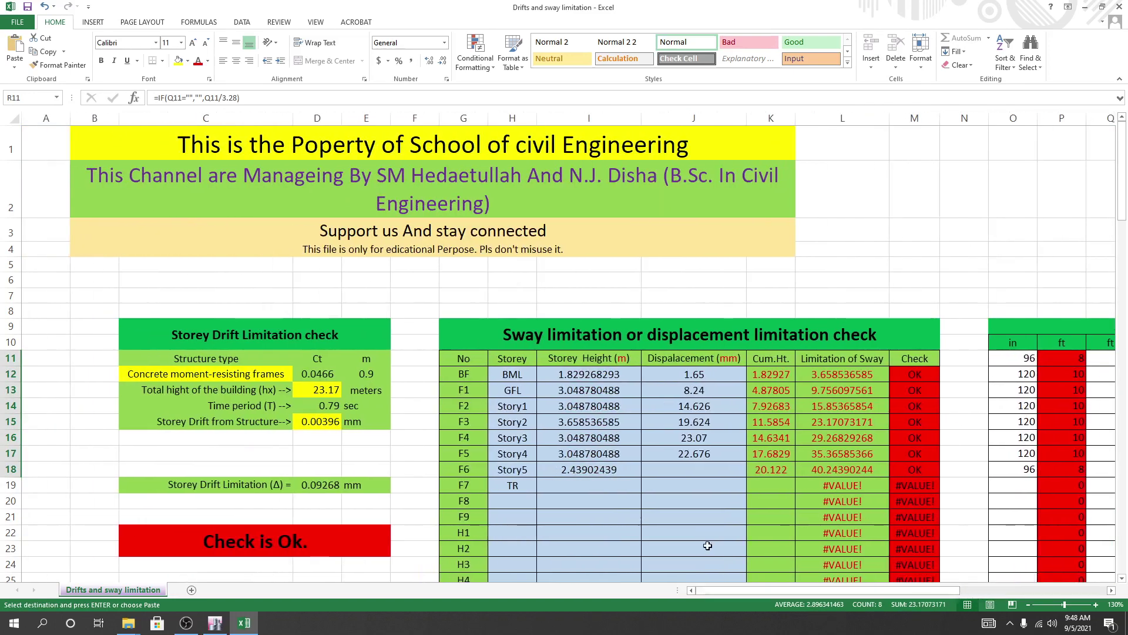
click(566, 378)
right_click(567, 377)
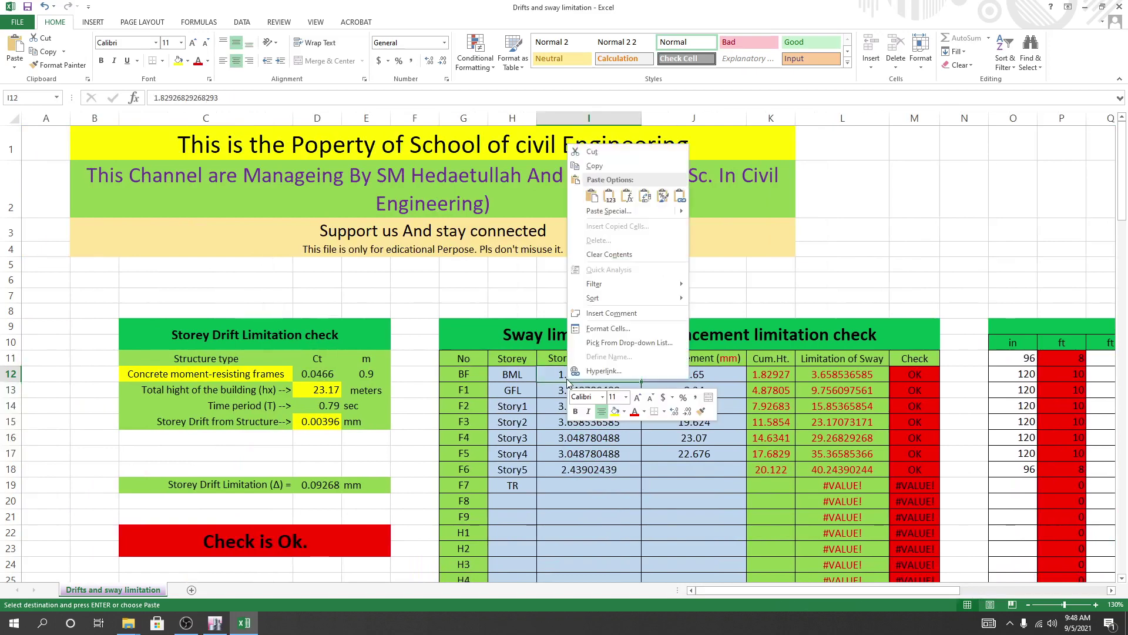
click(610, 198)
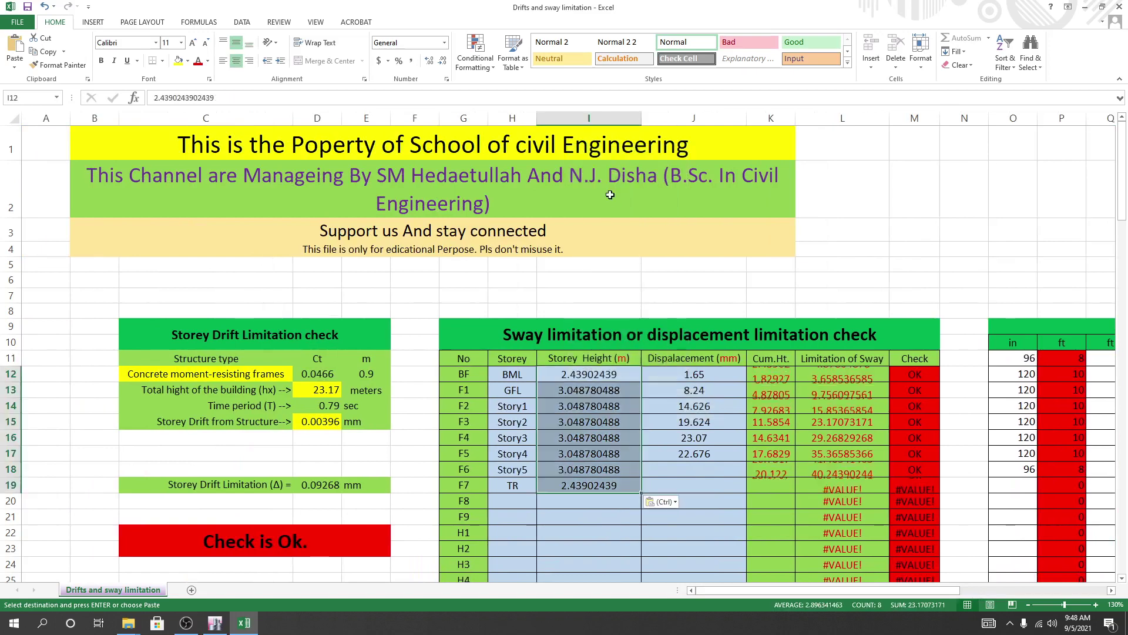
click(576, 542)
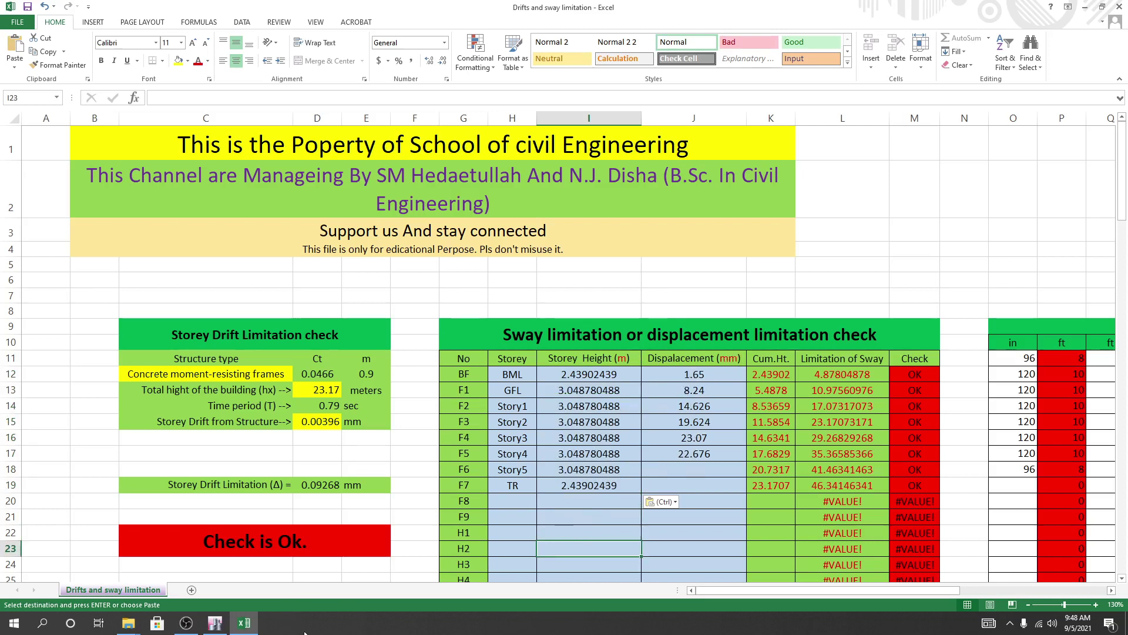
- Close Story Data and open Analysis > Results > Displacements > Story Max/Avg Displacements
click(215, 623)
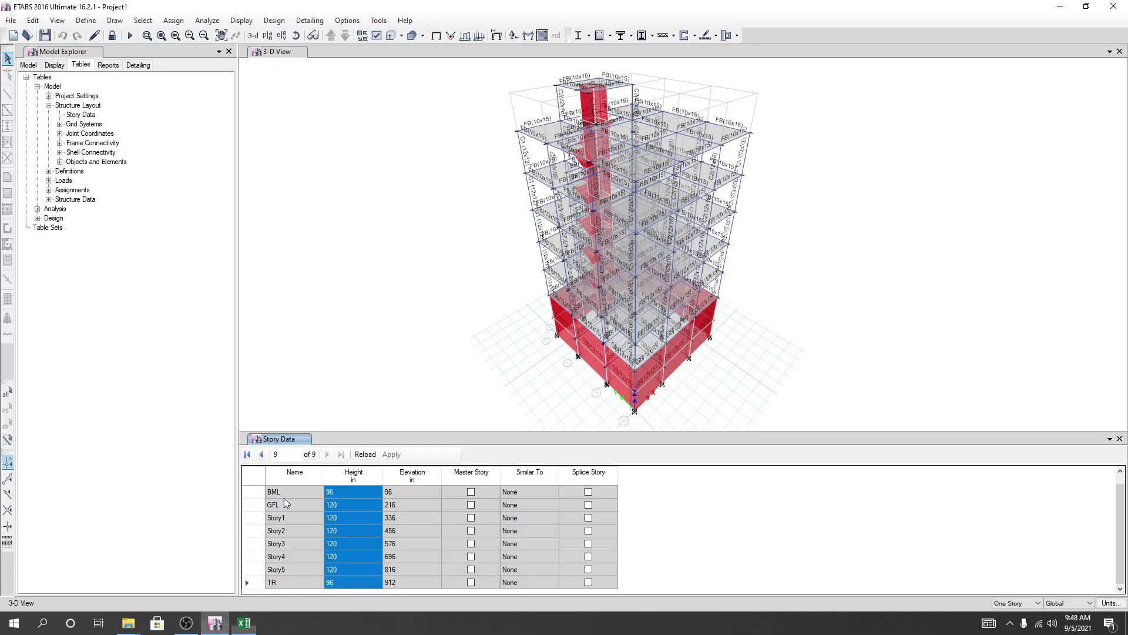
click(1119, 439)
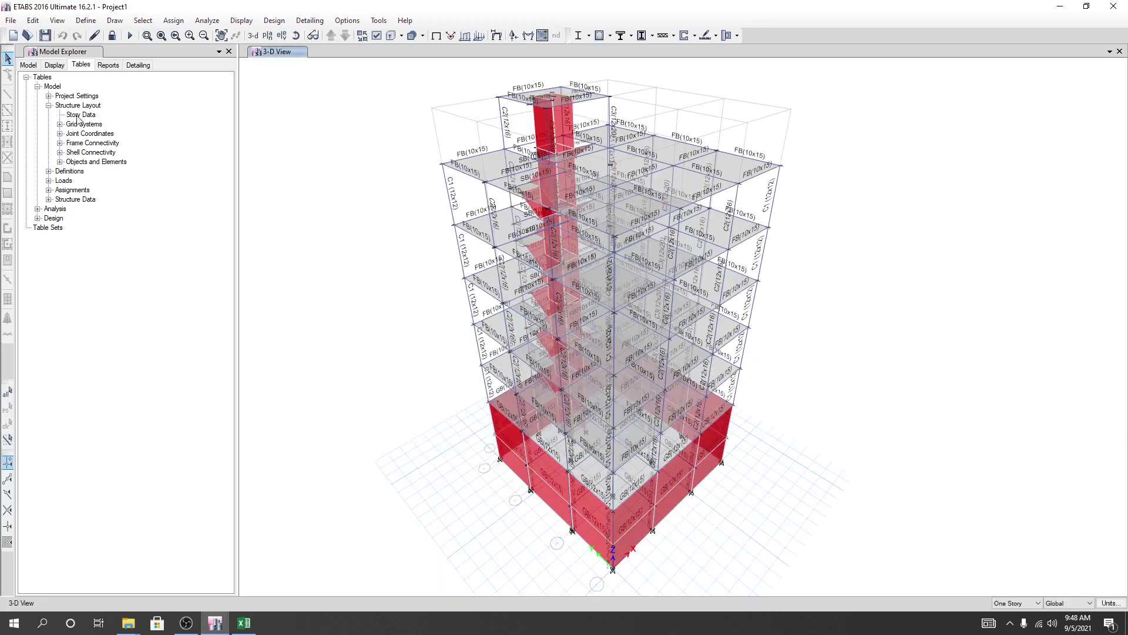
click(49, 105)
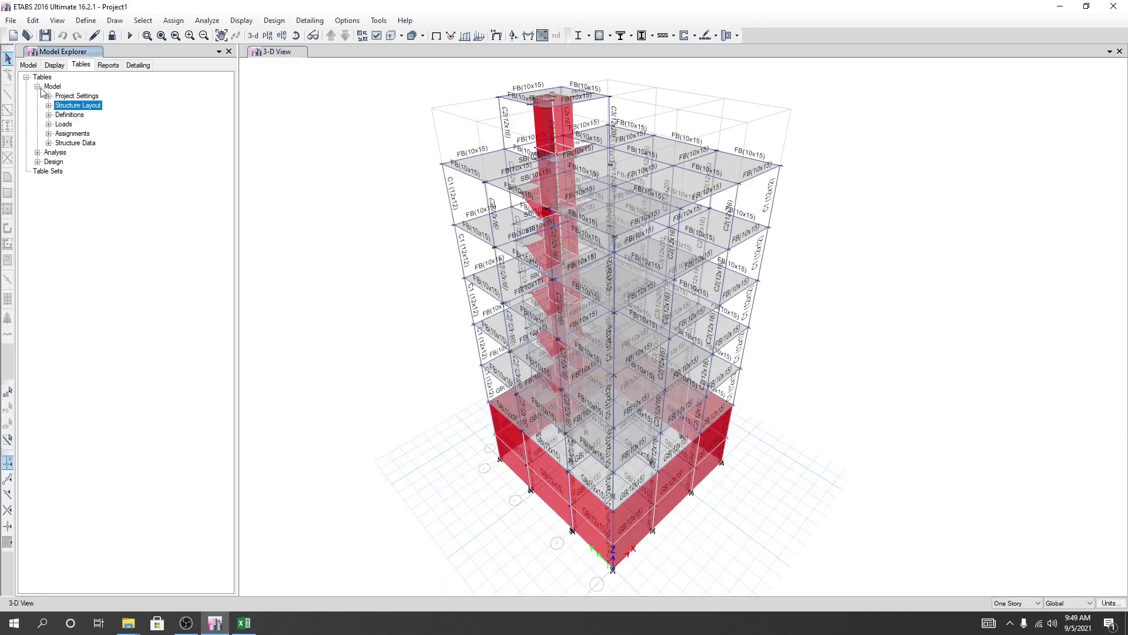
click(38, 87)
click(38, 97)
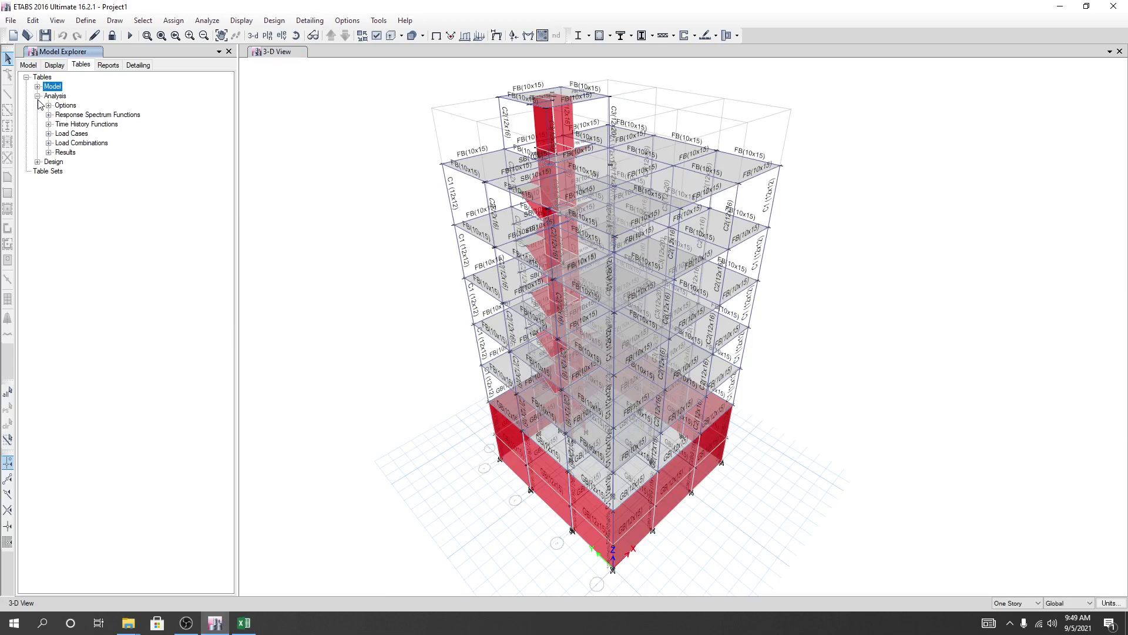
click(49, 153)
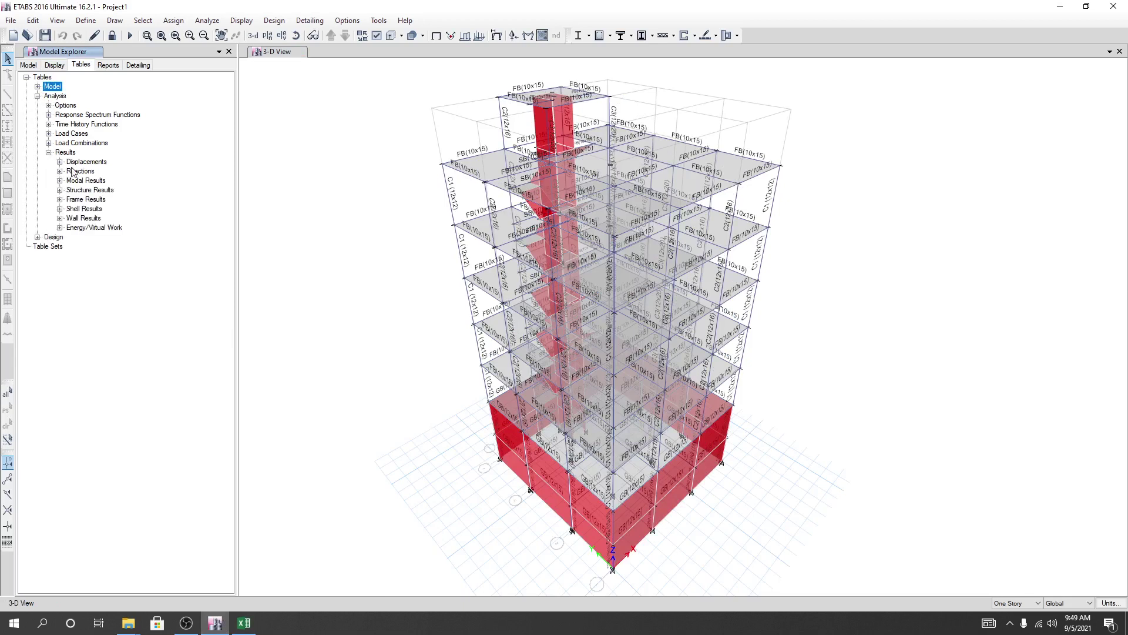
click(60, 162)
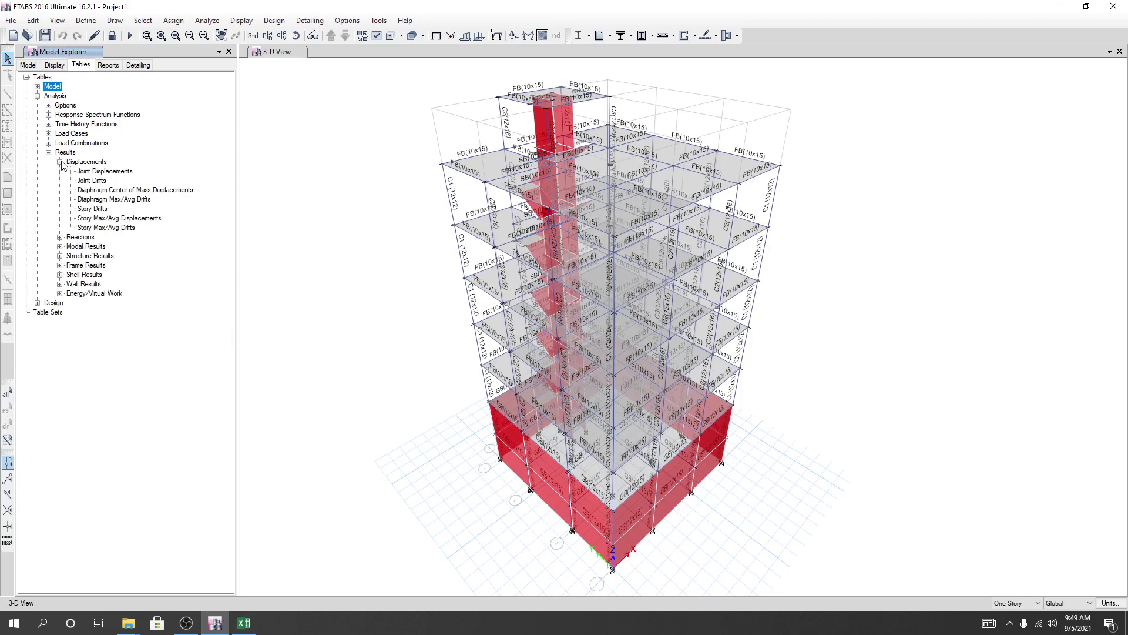
click(103, 219)
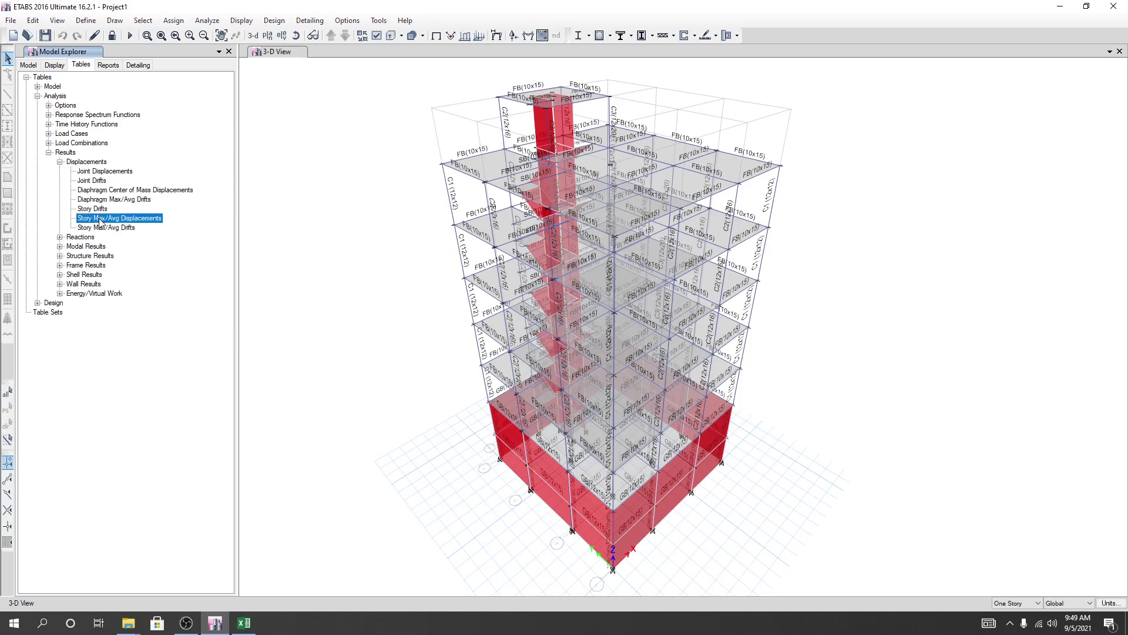
double_click(144, 219)
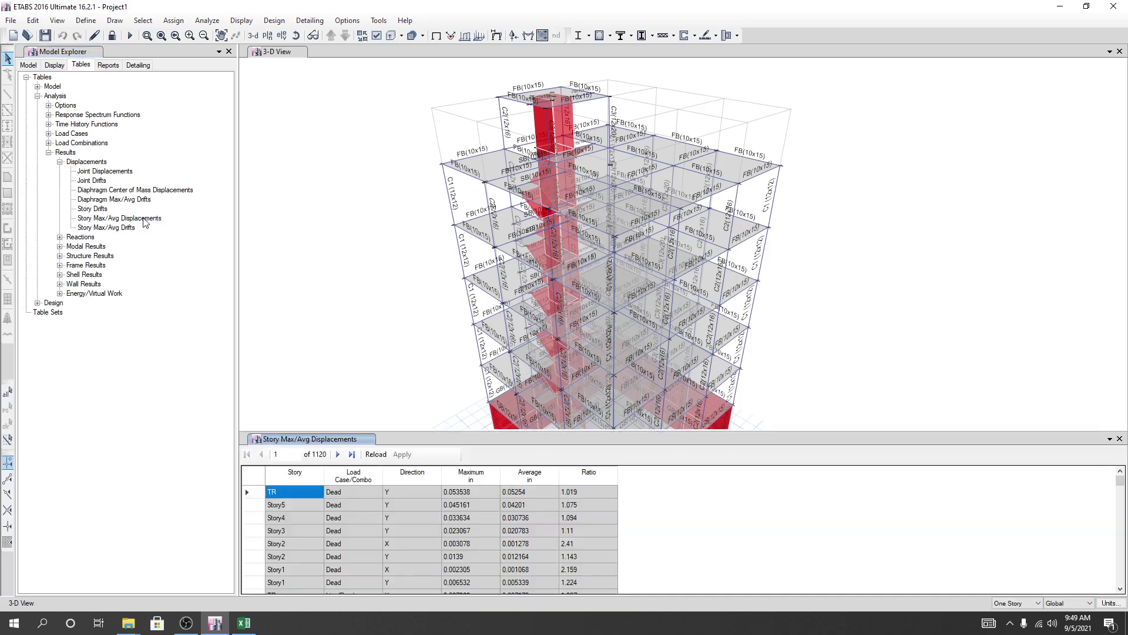
- Filter the Load Case/Combo column to show only Wx 1 displacement rows
right_click(352, 481)
drag(483, 495, 456, 509)
scroll(450, 506, up, 4)
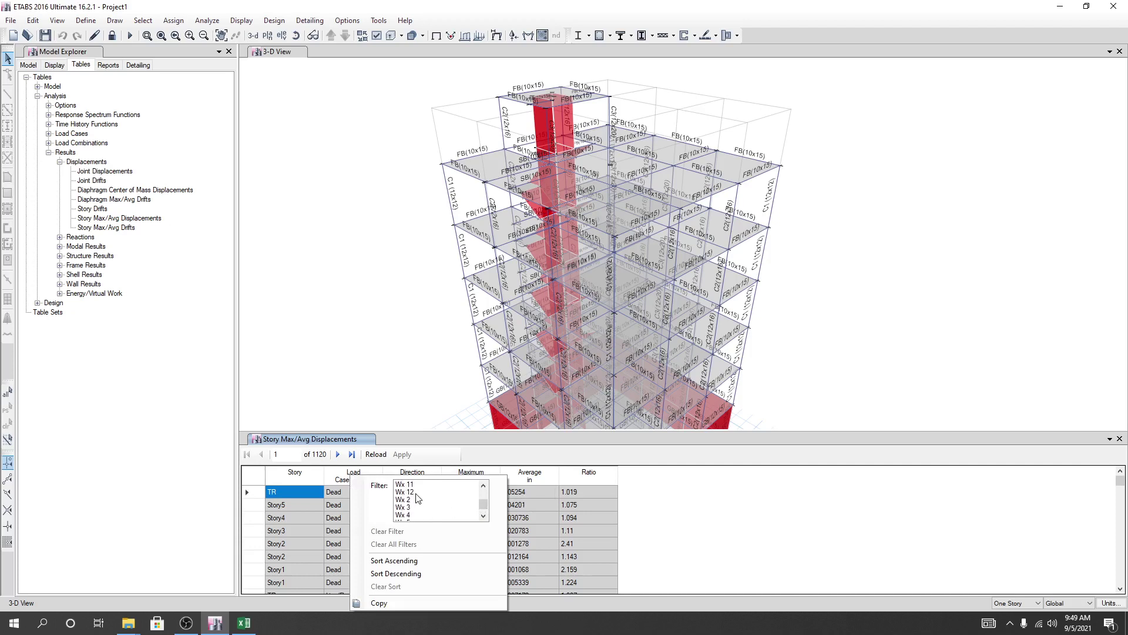
scroll(418, 499, up, 1)
scroll(411, 508, down, 8)
scroll(420, 515, up, 8)
scroll(423, 508, down, 1)
click(405, 493)
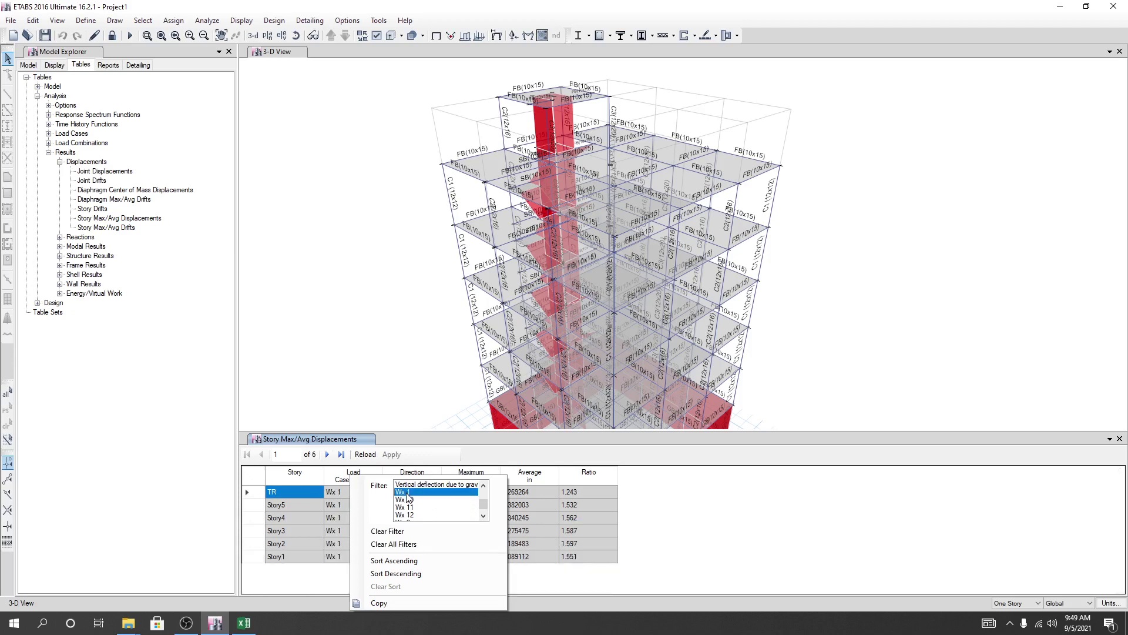
click(548, 586)
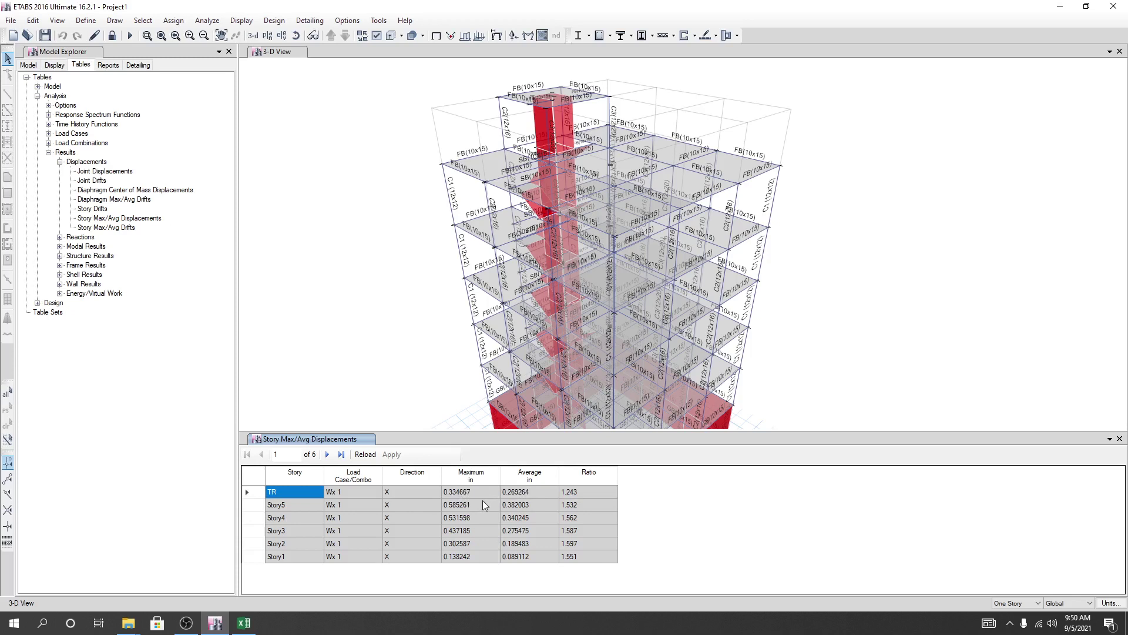
- Check the Direction filter is X only, then select the Maximum values from TR to Story1
click(426, 488)
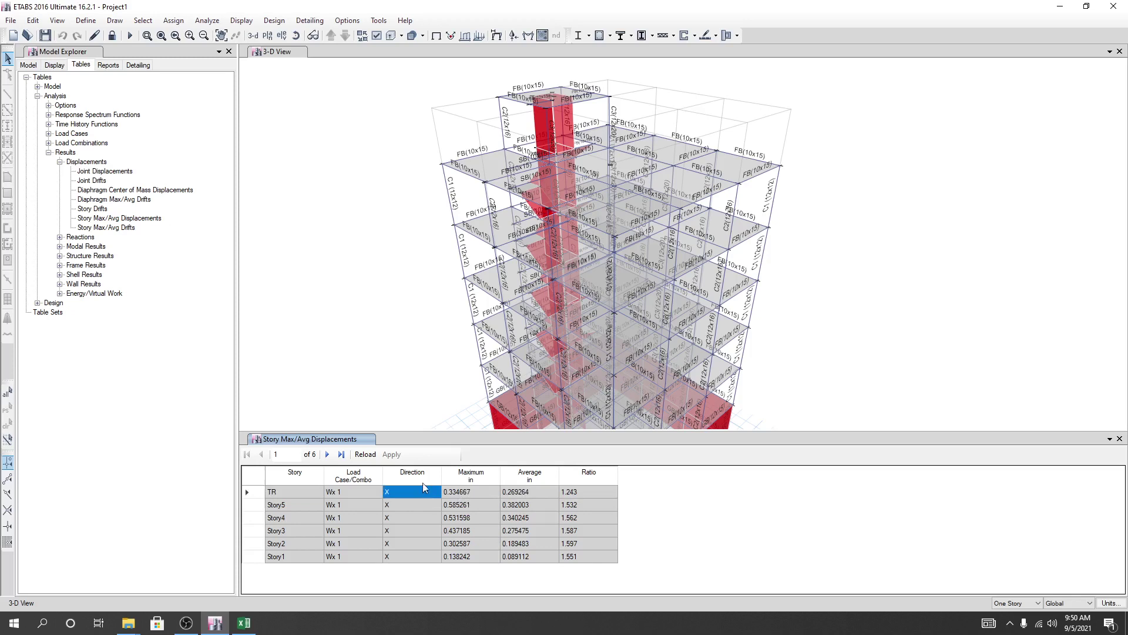
click(424, 472)
right_click(425, 472)
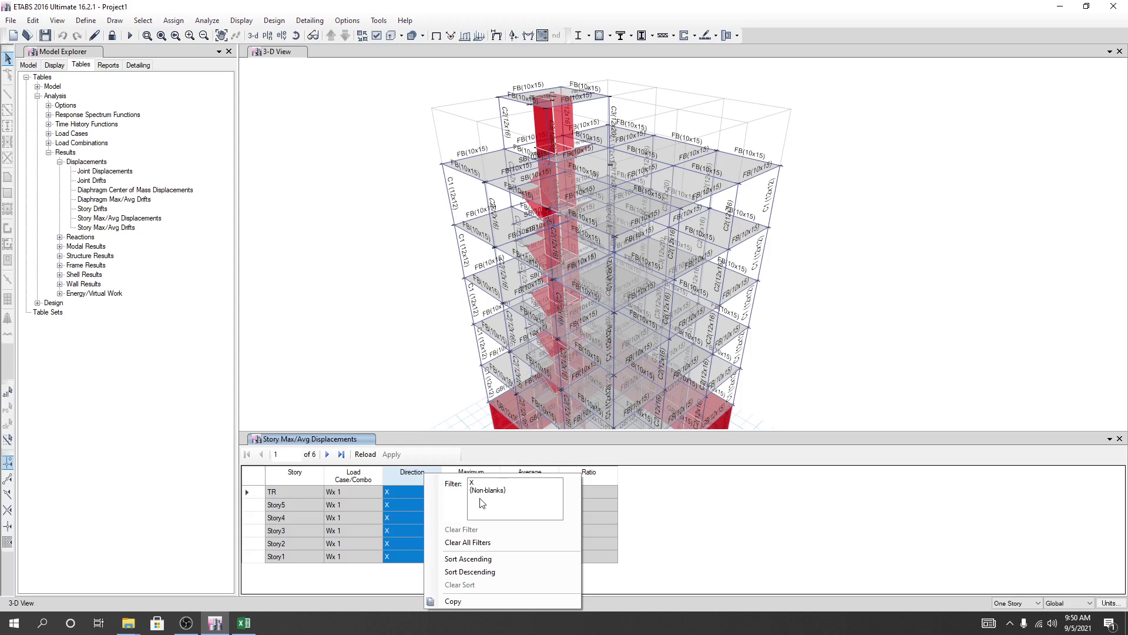
click(401, 588)
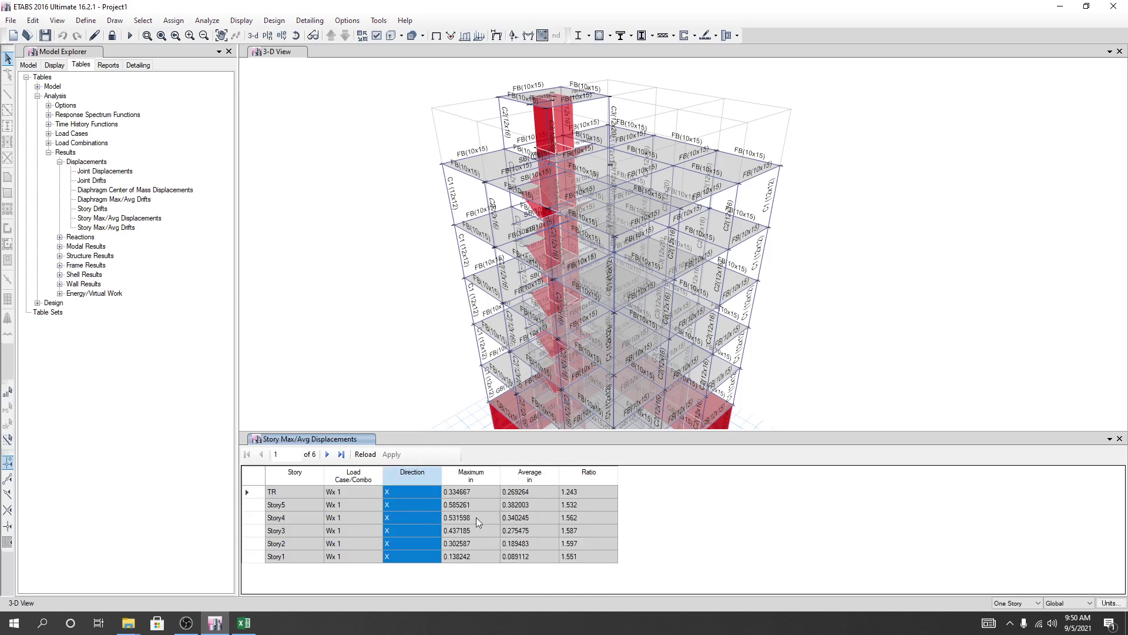
drag(461, 491, 466, 557)
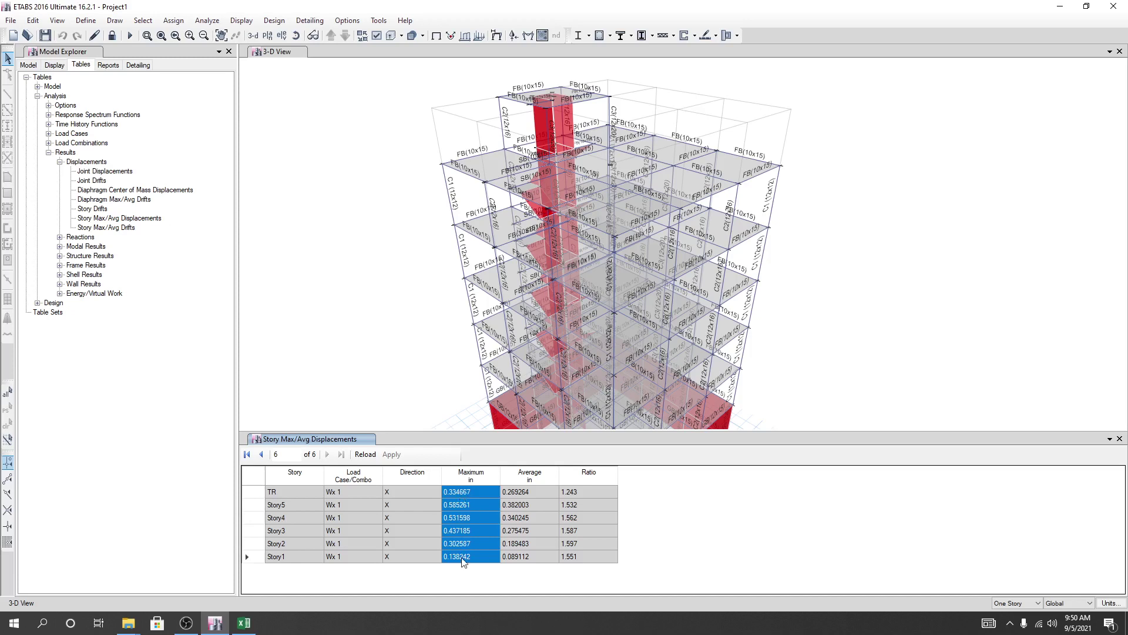
- Filter the Load Case/Combo column of the displacement table to show only EQx 1 rows
right_click(360, 479)
scroll(438, 507, up, 5)
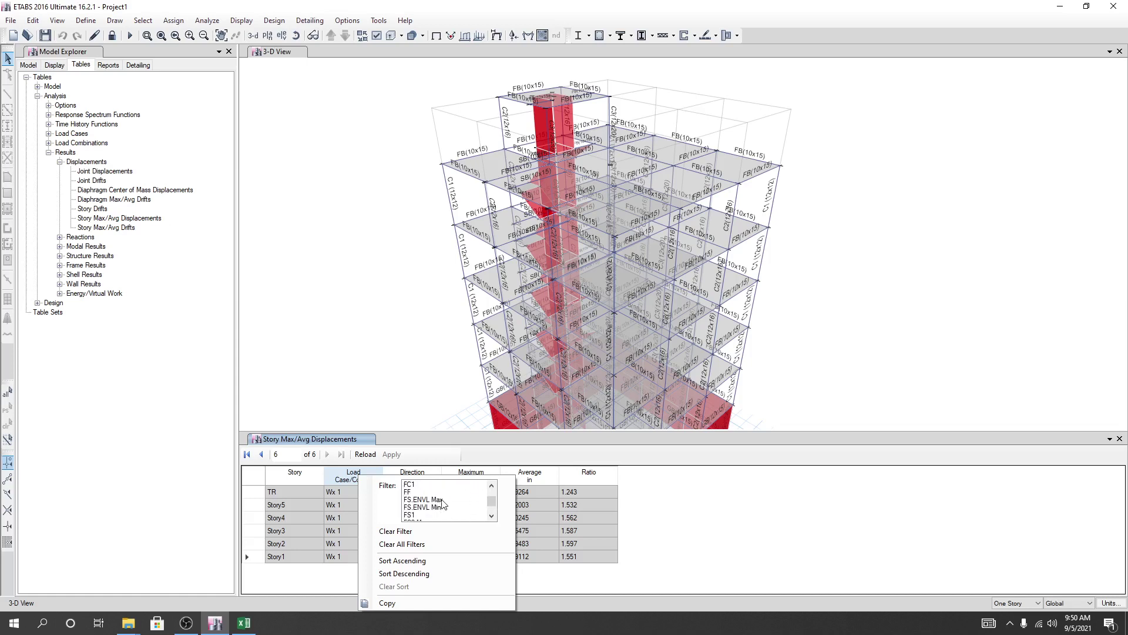
scroll(445, 503, down, 3)
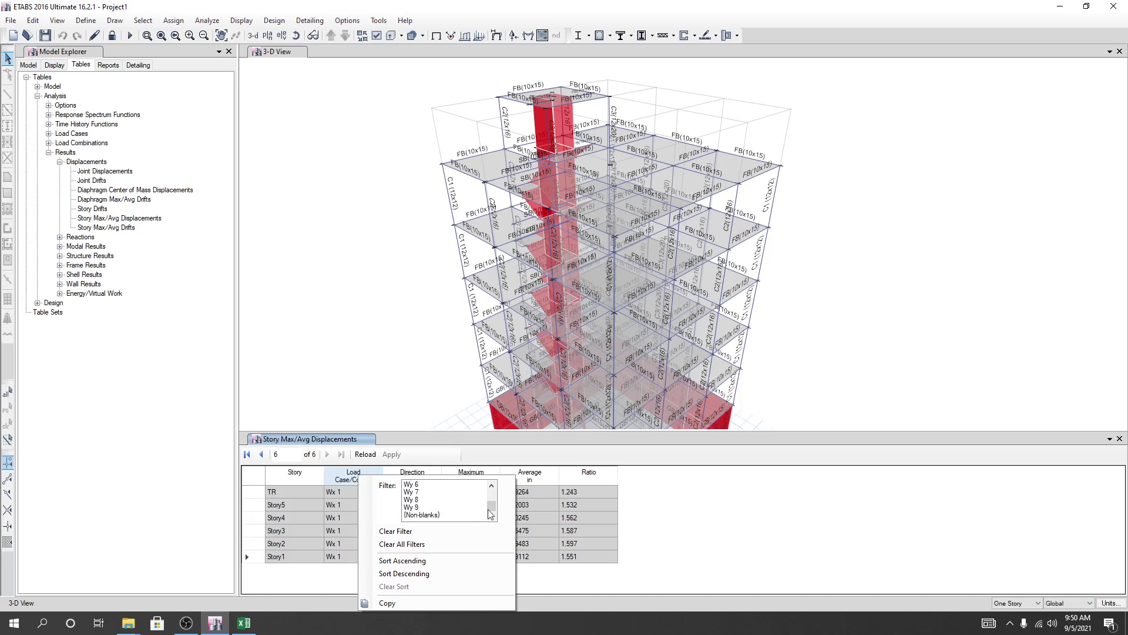
drag(491, 504, 495, 499)
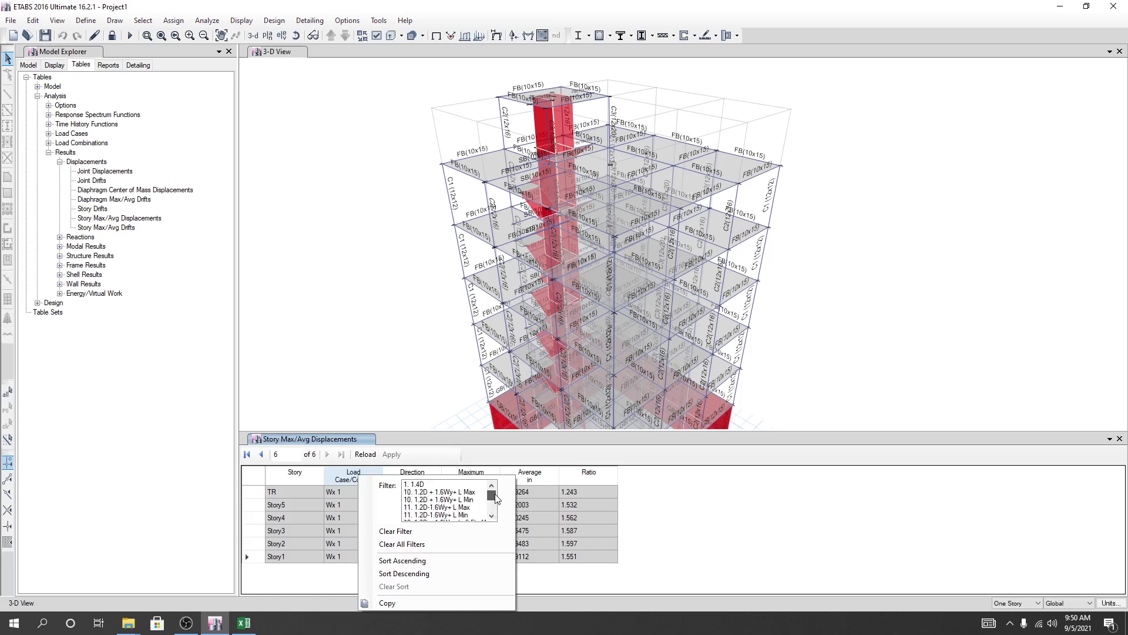
click(492, 514)
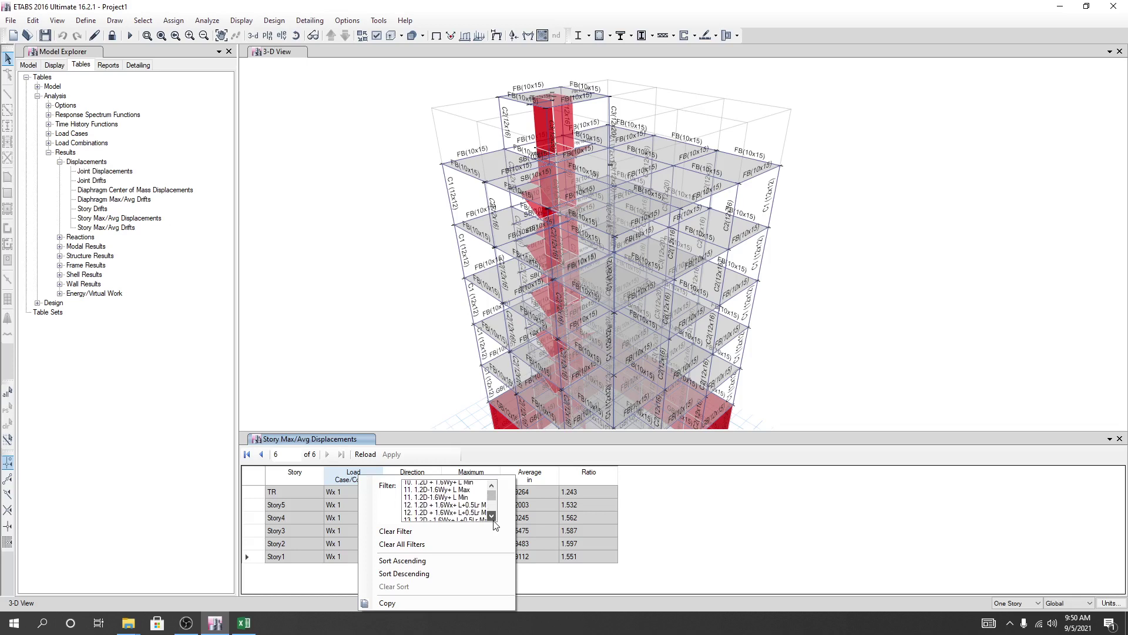
click(492, 515)
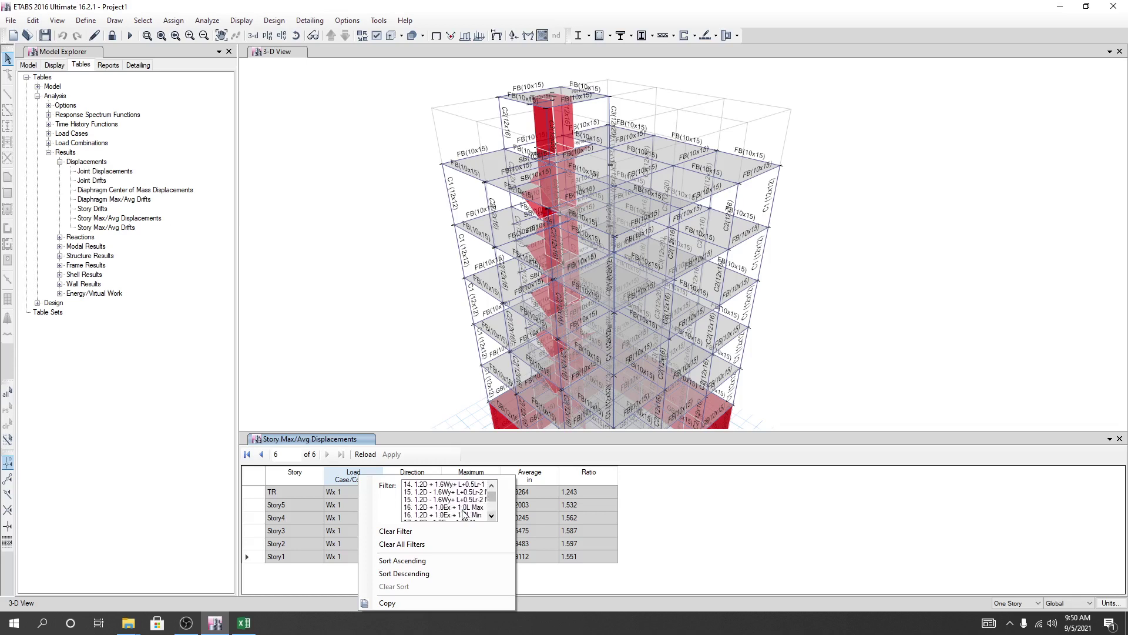
click(463, 512)
scroll(464, 513, up, 6)
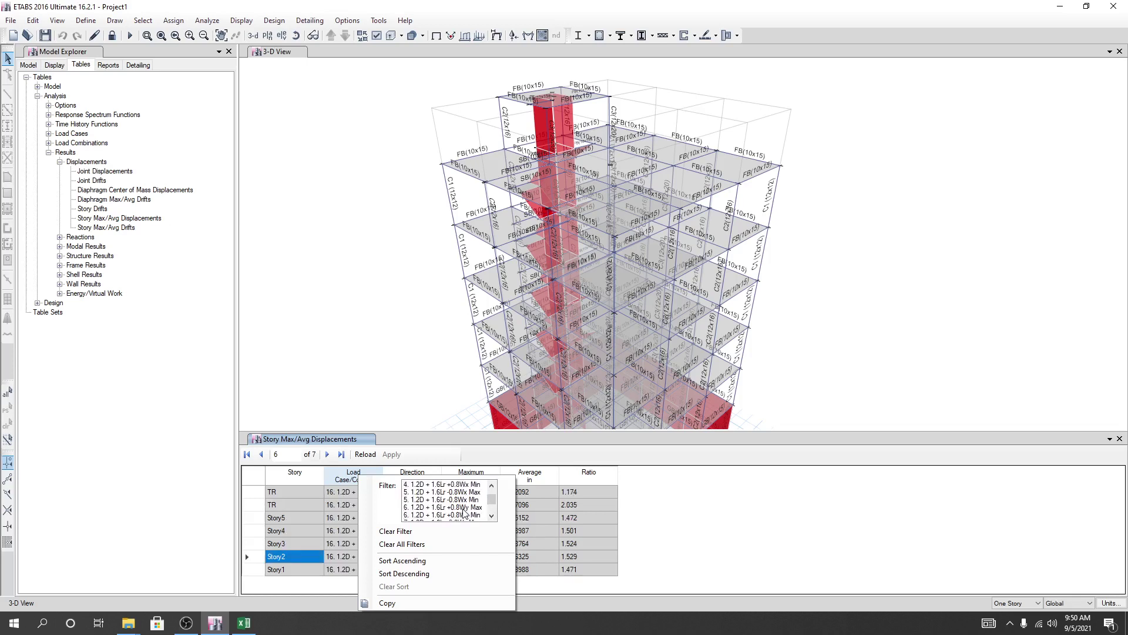
scroll(463, 513, up, 5)
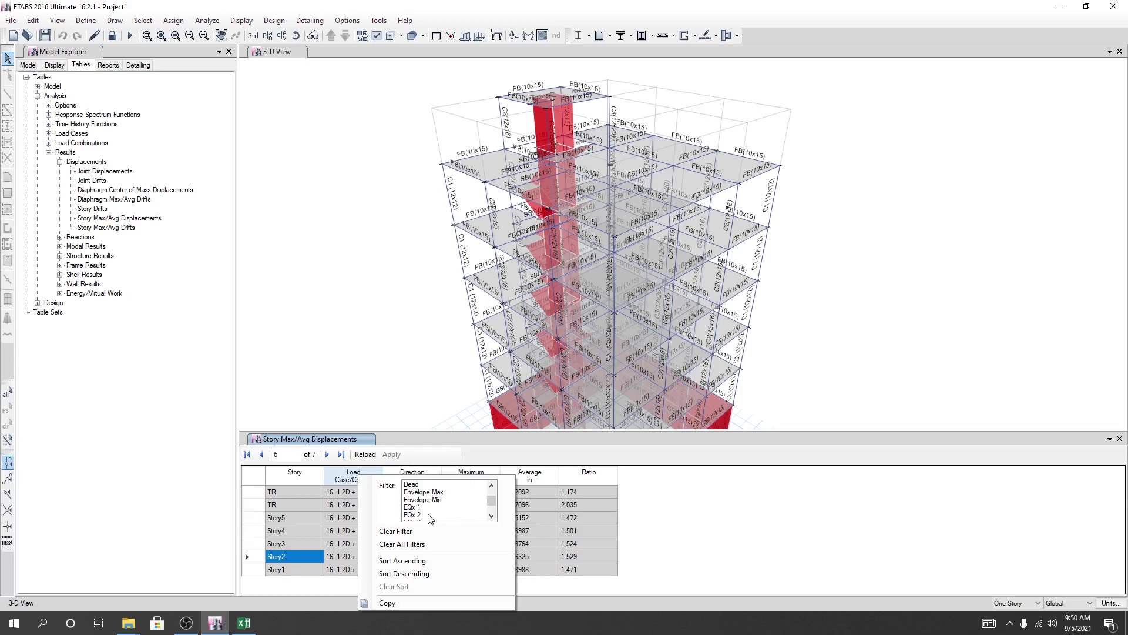
click(421, 509)
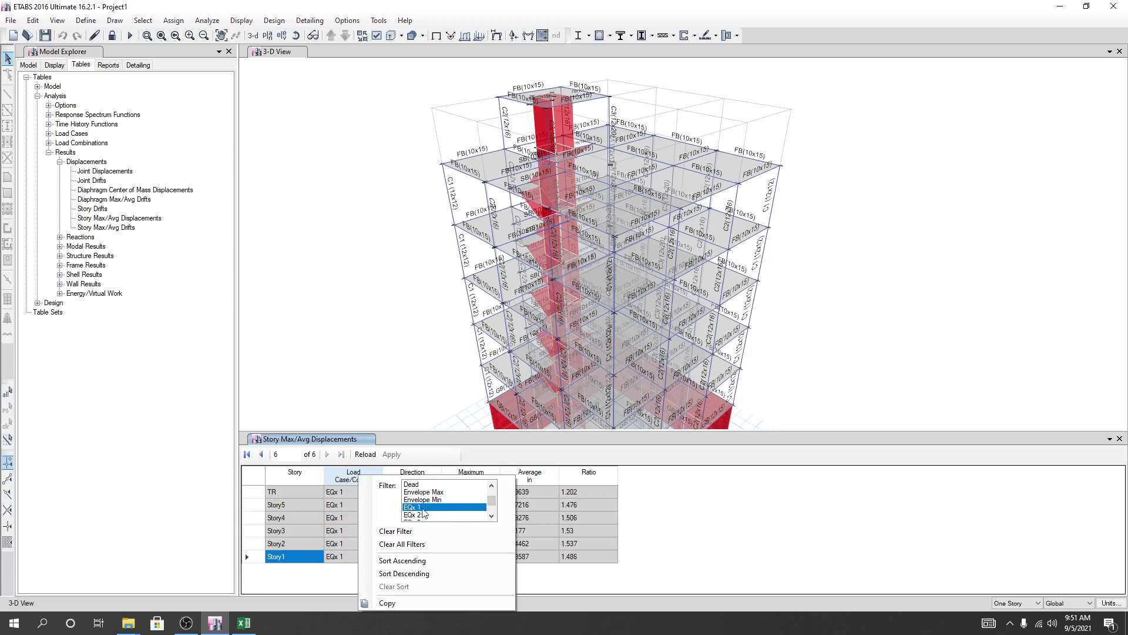
click(599, 587)
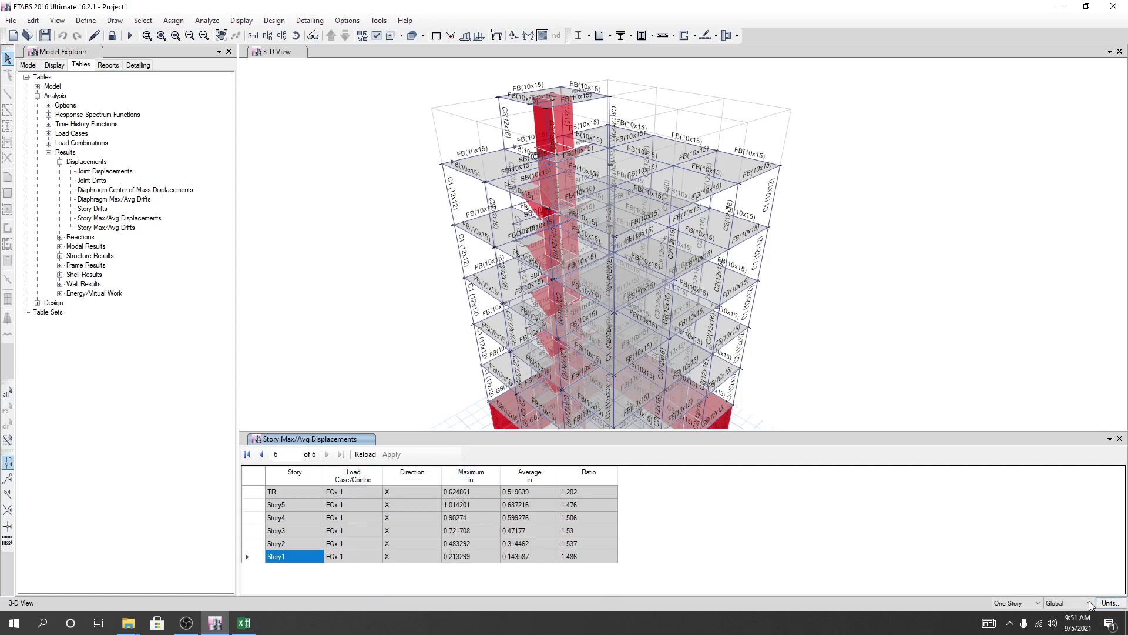
- Switch the displayed units to metric SI so EQx 1 displacements read in millimetres
click(1109, 603)
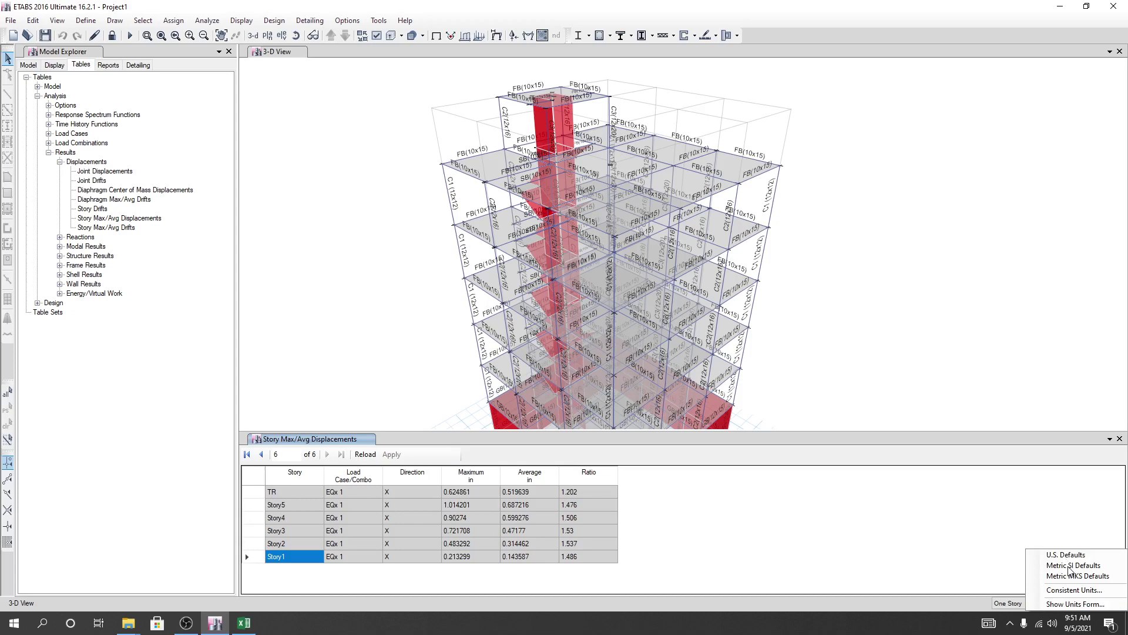
click(1070, 566)
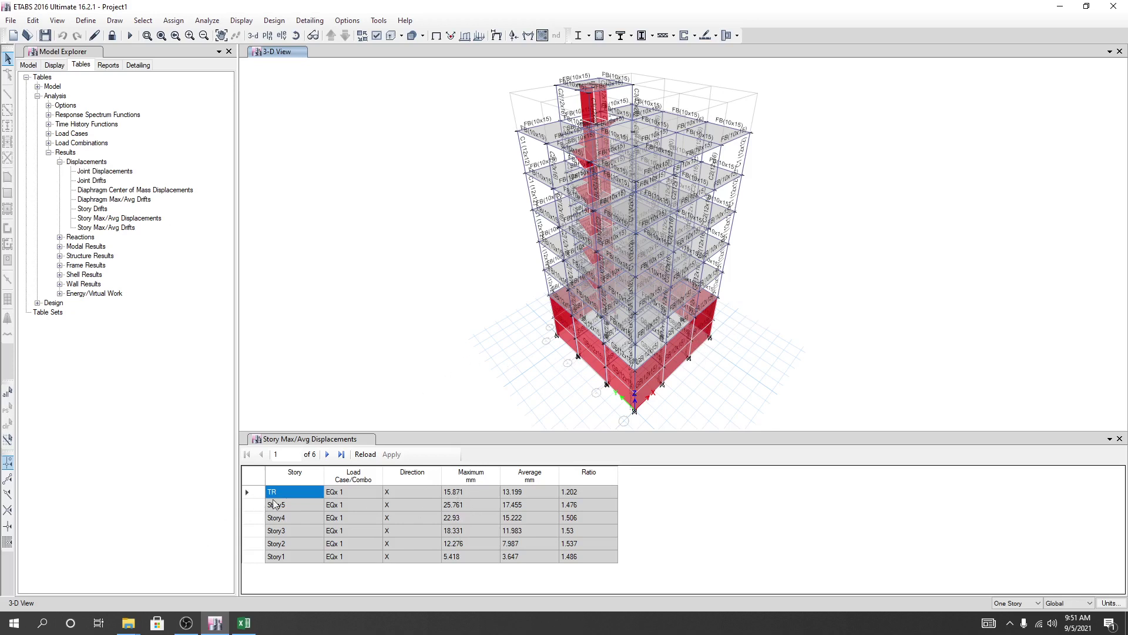
- Sort the displacement table by Story in ascending order, Story1 up to TR
click(282, 561)
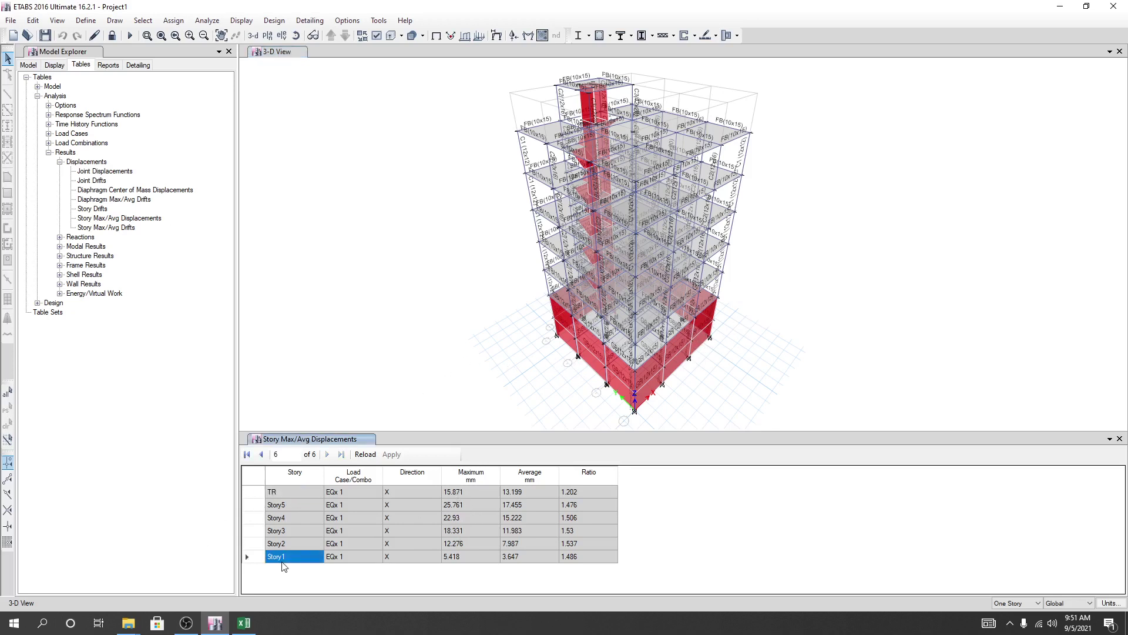
click(289, 500)
right_click(294, 477)
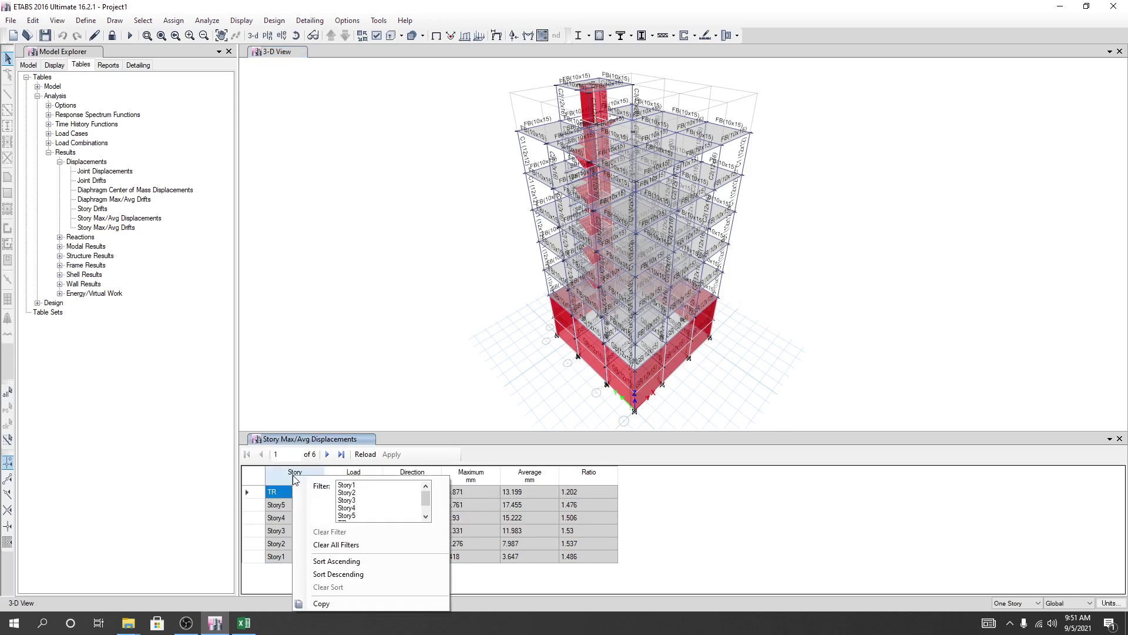
click(338, 563)
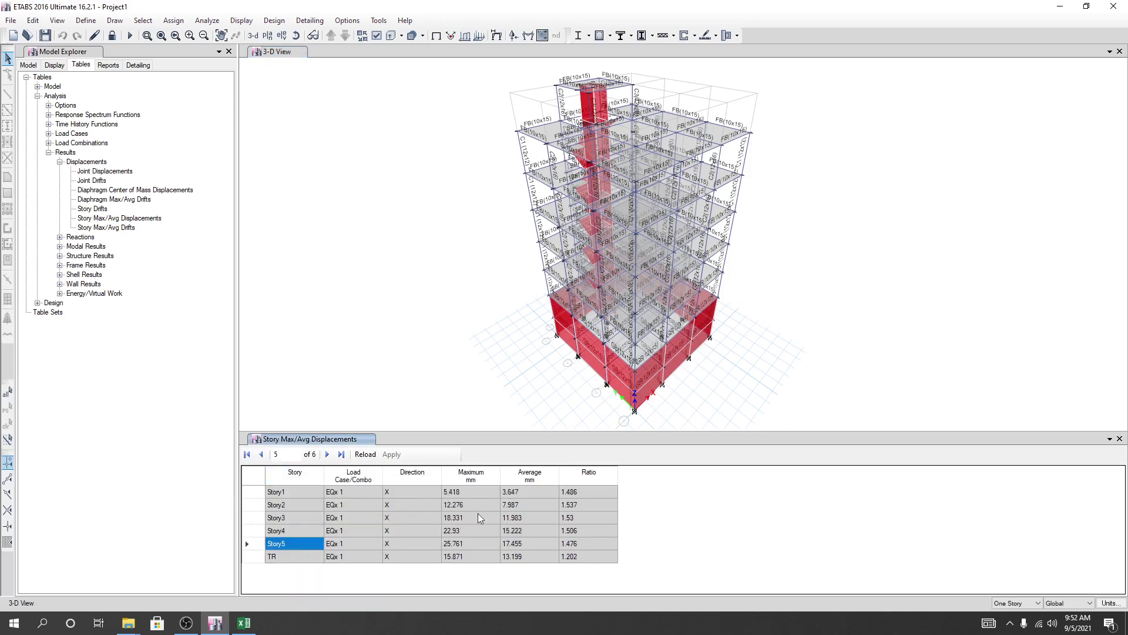
- Copy the Maximum displacement values from Story1 to TR and bring up the Excel workbook
drag(462, 492, 468, 557)
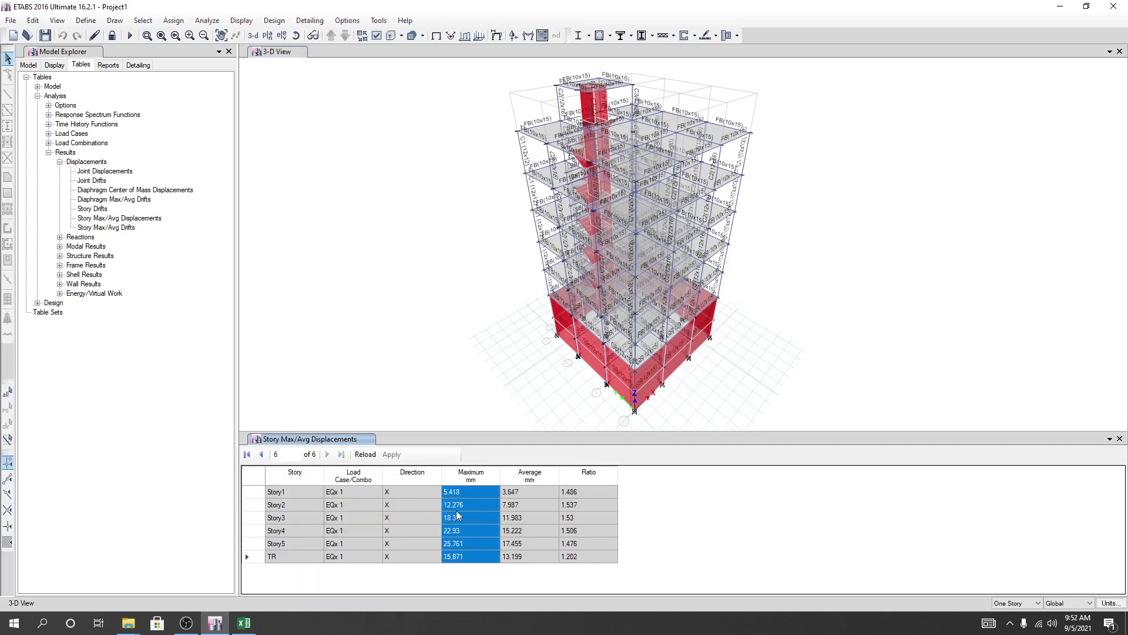
right_click(458, 516)
click(480, 534)
click(244, 623)
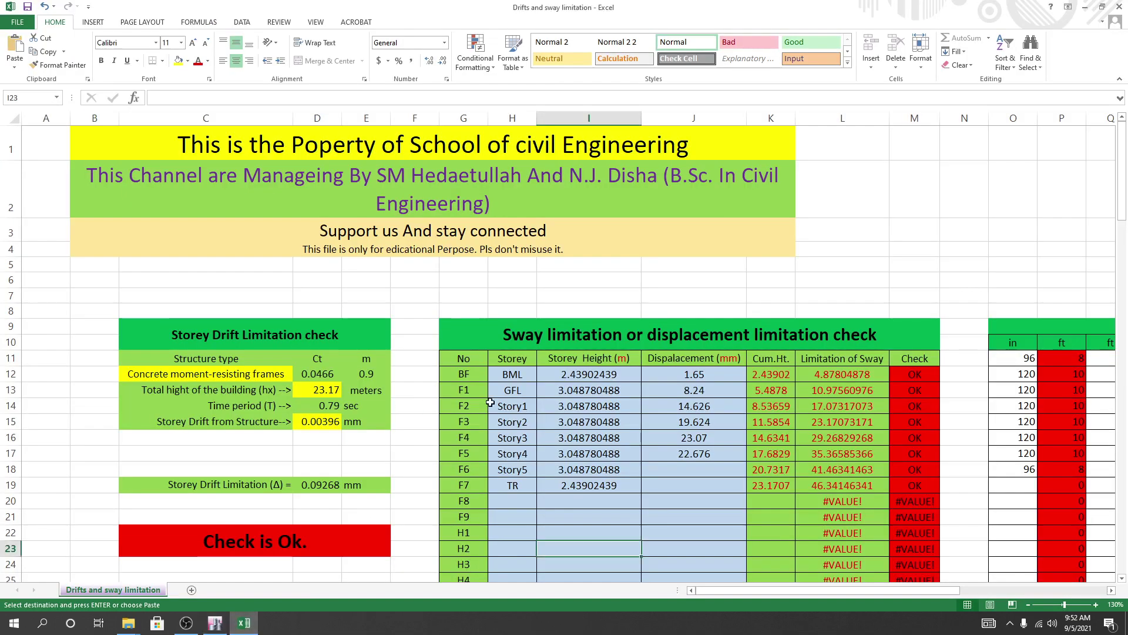
- Paste the copied maximums into cell J12 of the displacement column
right_click(664, 375)
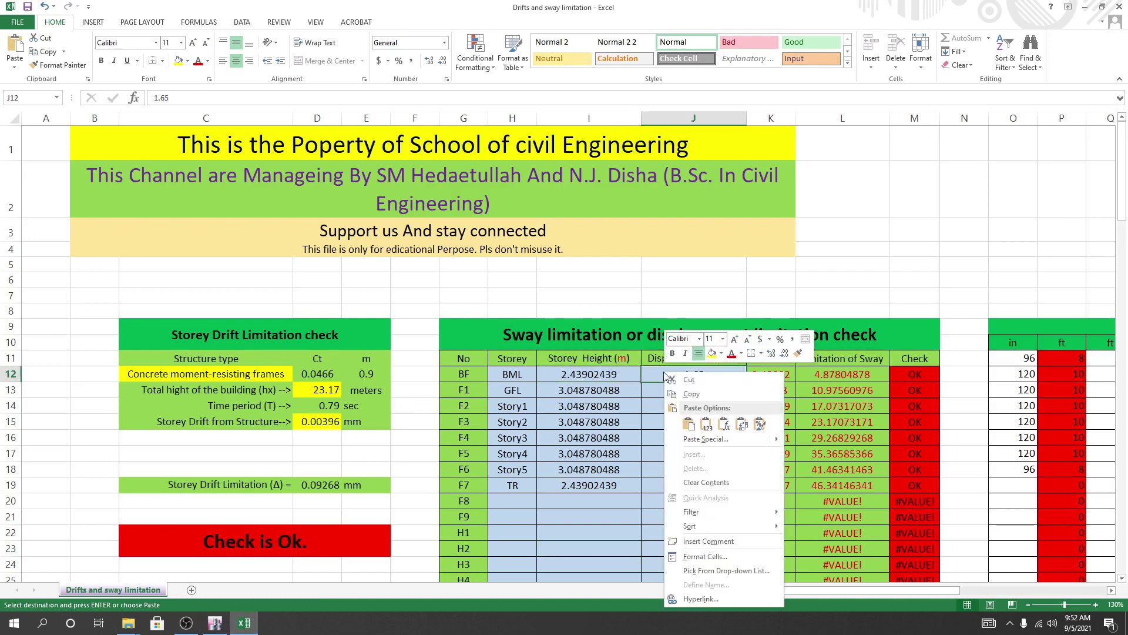
key(Escape)
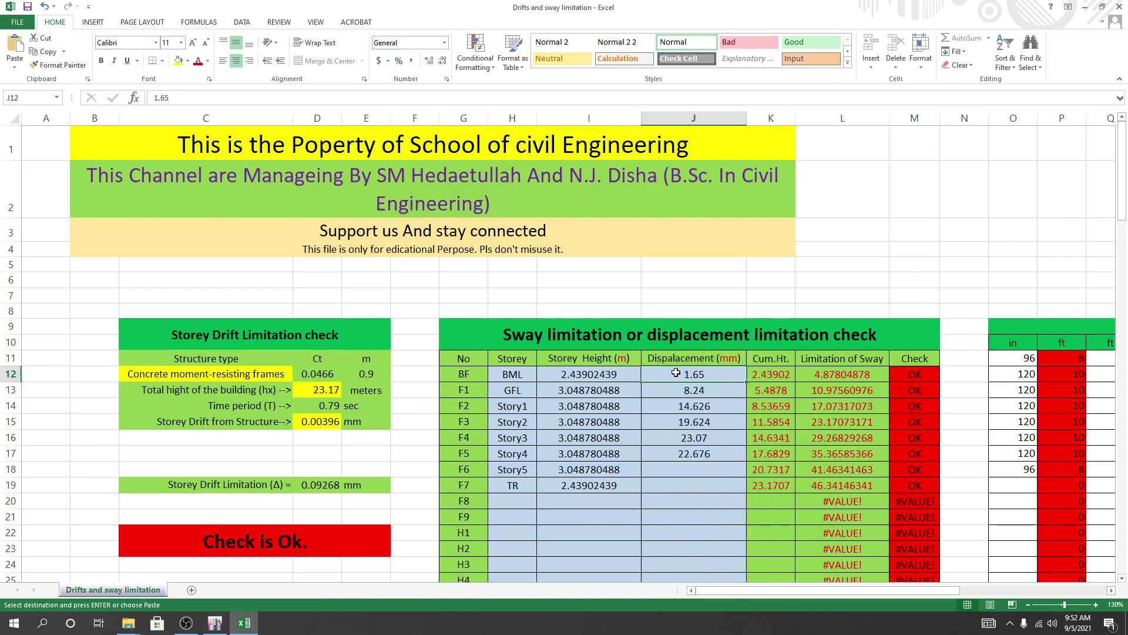
right_click(682, 374)
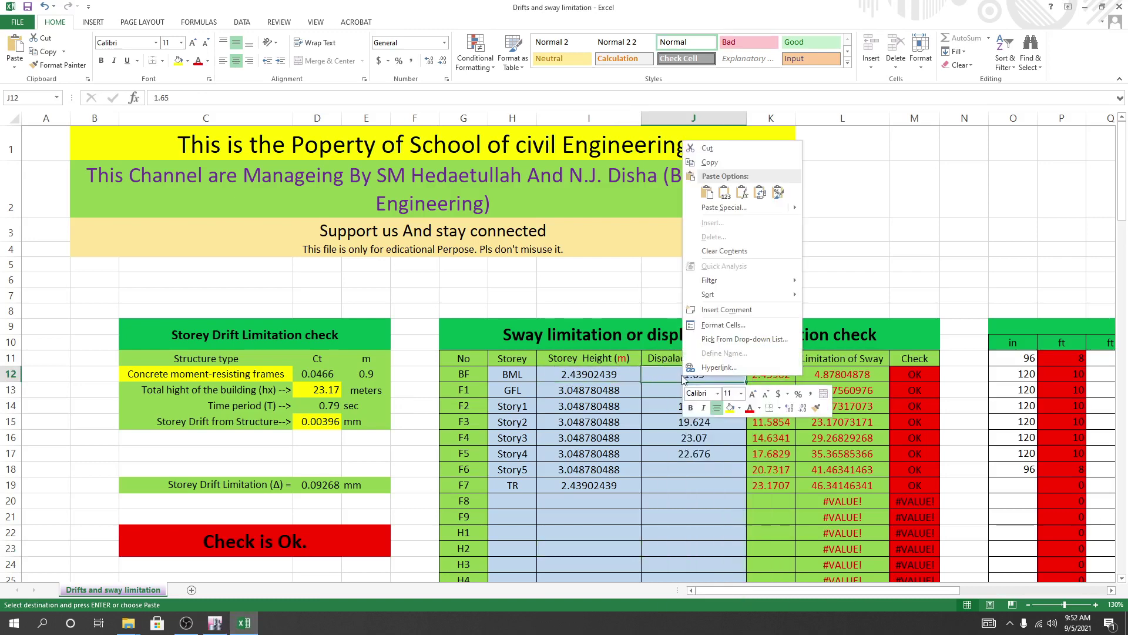
click(729, 198)
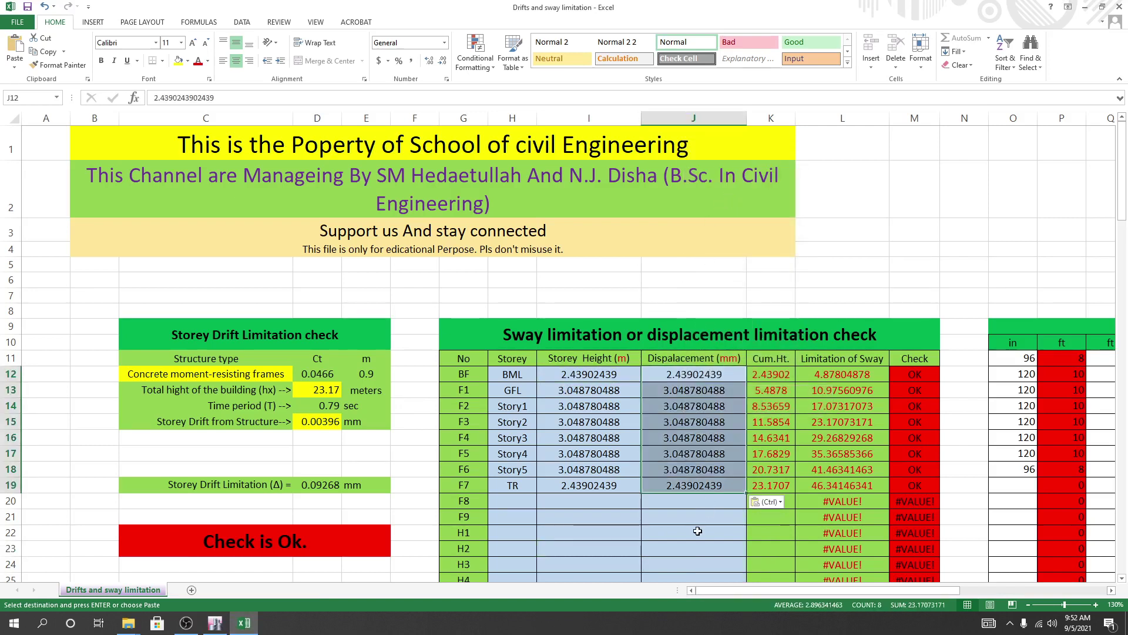
click(692, 531)
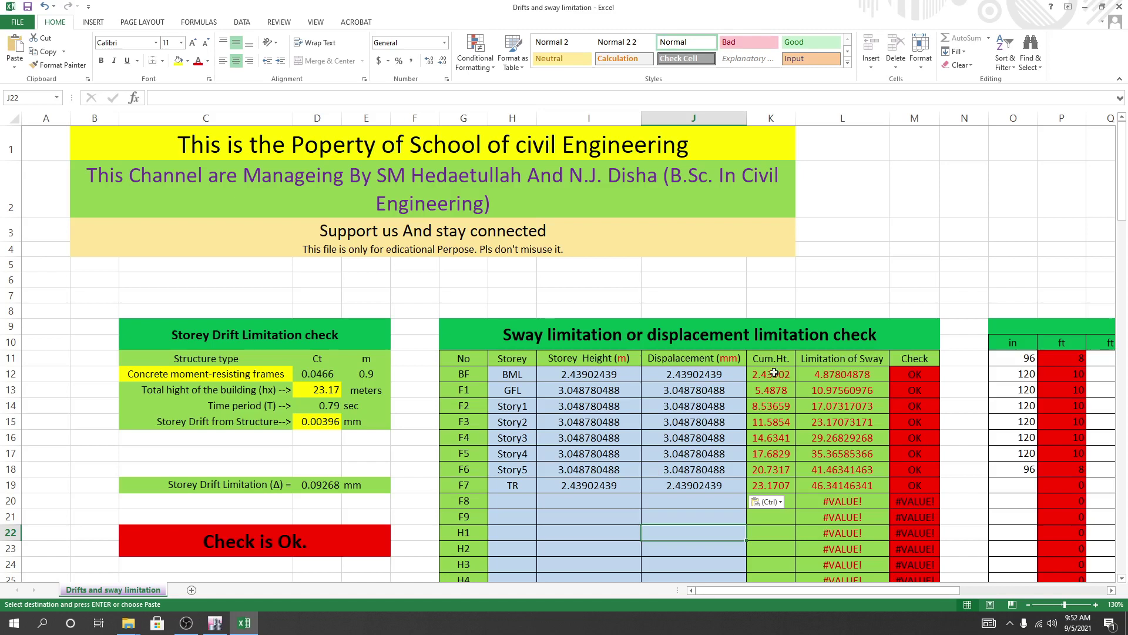
click(676, 565)
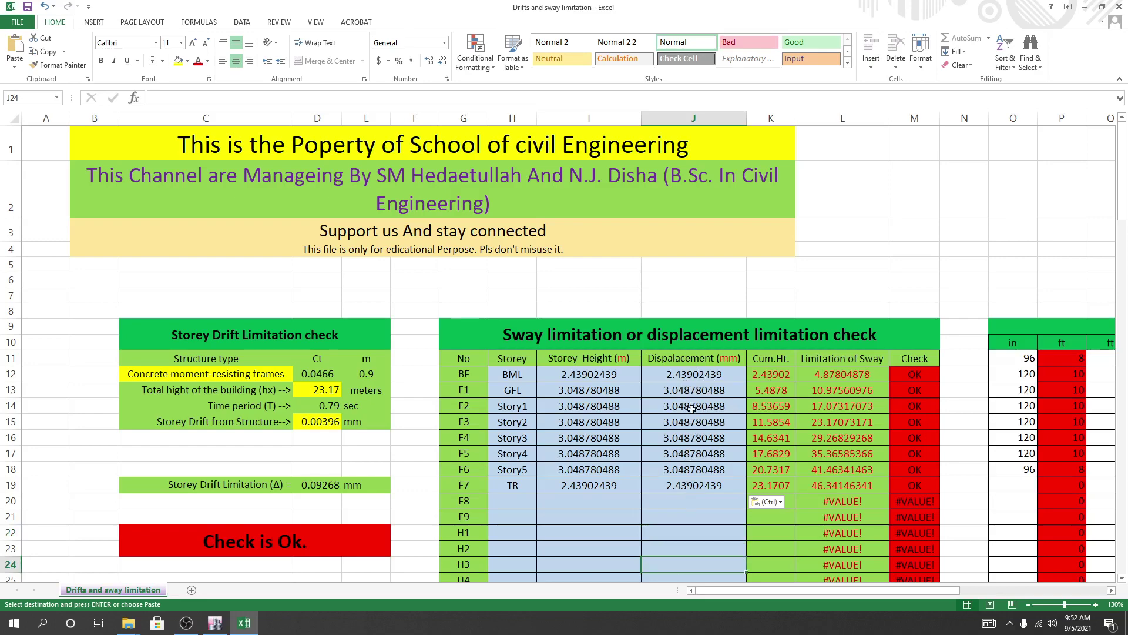
- Copy the ETABS Maximum values again and paste them into J12
click(215, 622)
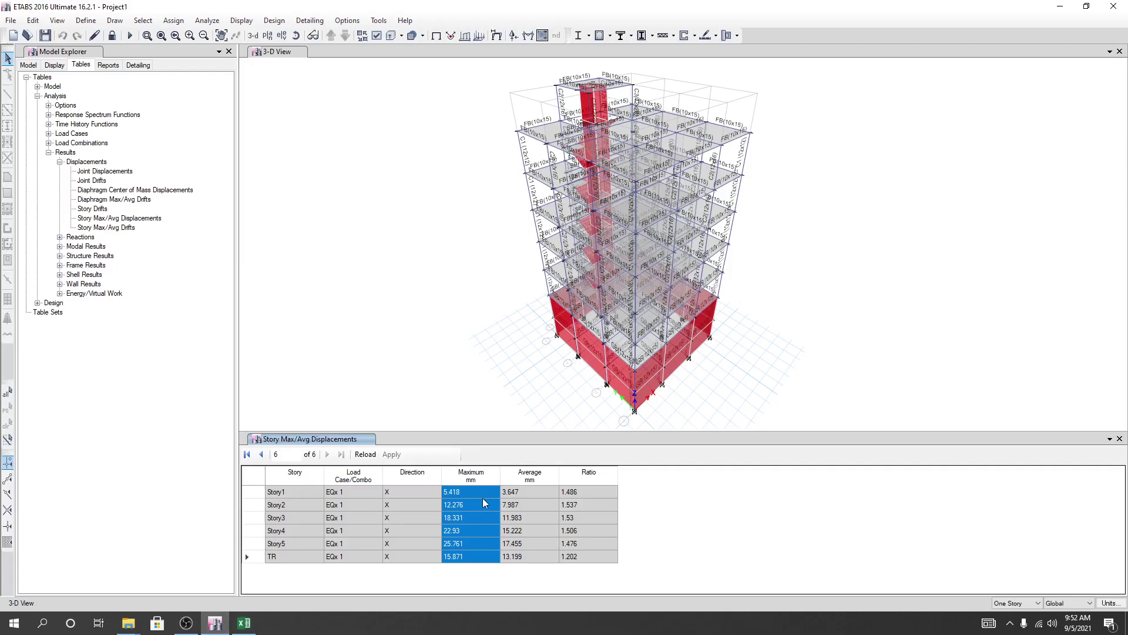
right_click(467, 493)
click(494, 515)
click(244, 623)
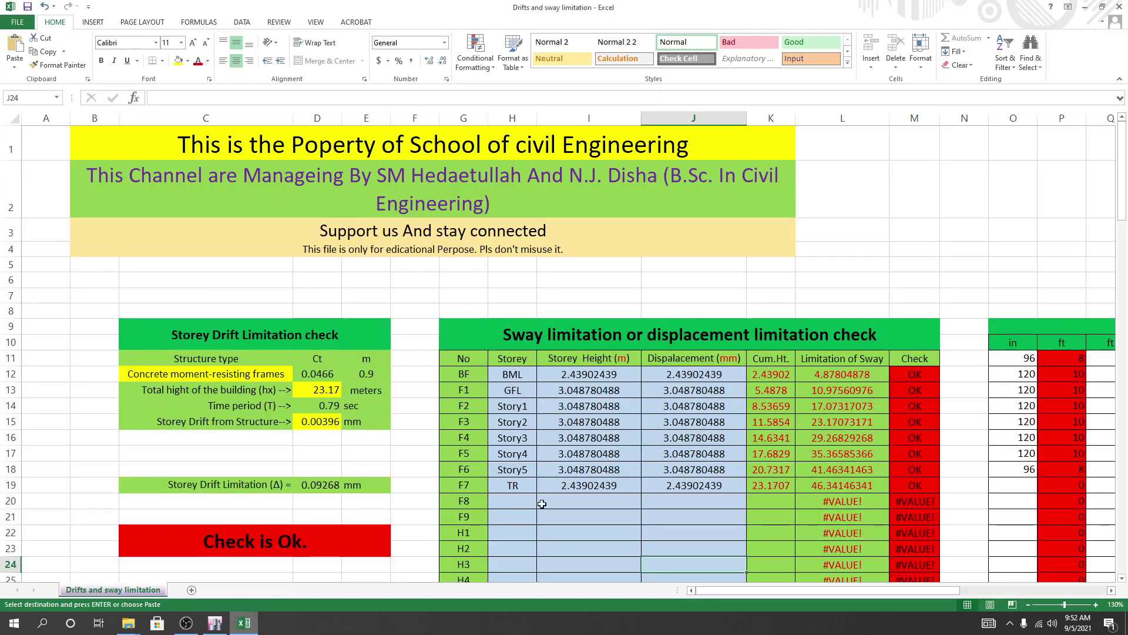
click(676, 377)
right_click(677, 377)
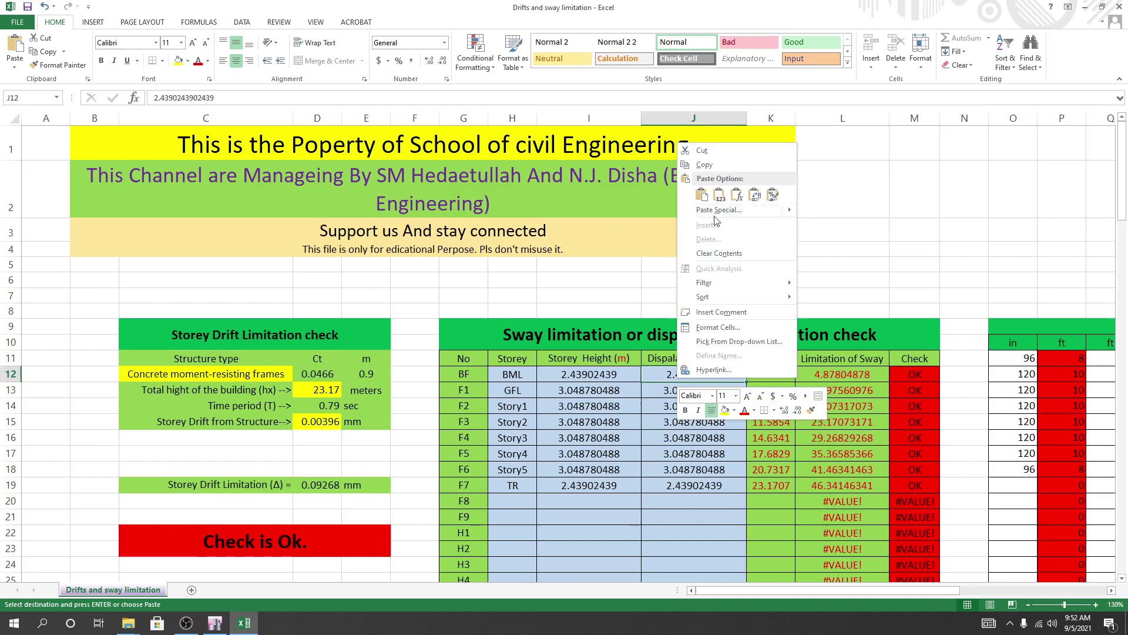
click(720, 196)
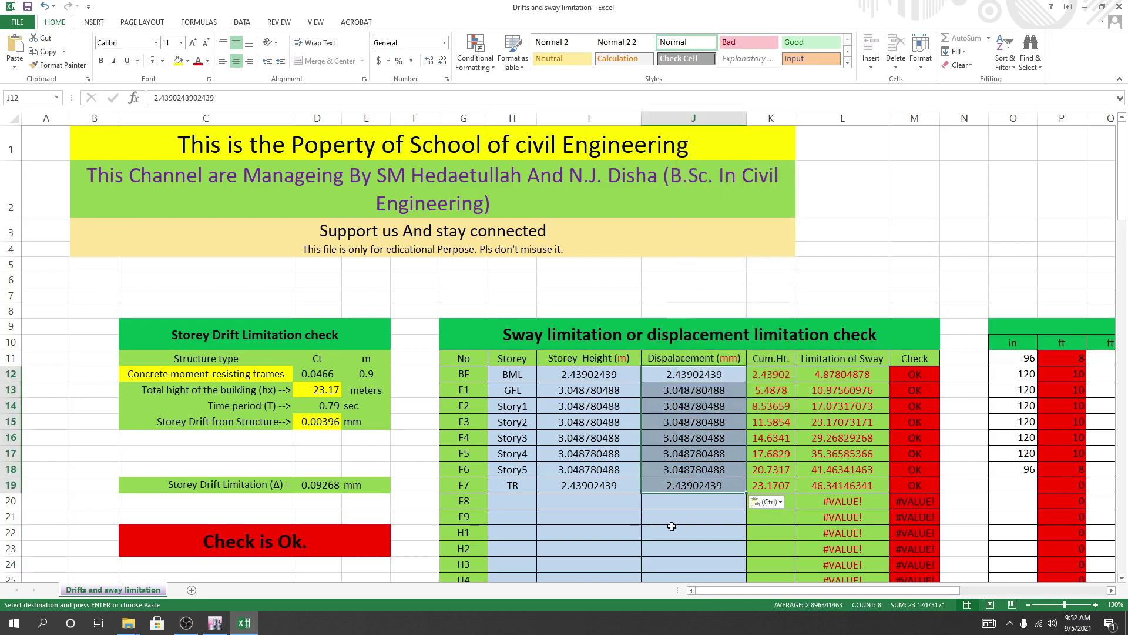
- Undo the wrong paste in column J and reselect the Story1–TR Maximum values in ETABS
key(ctrl+z)
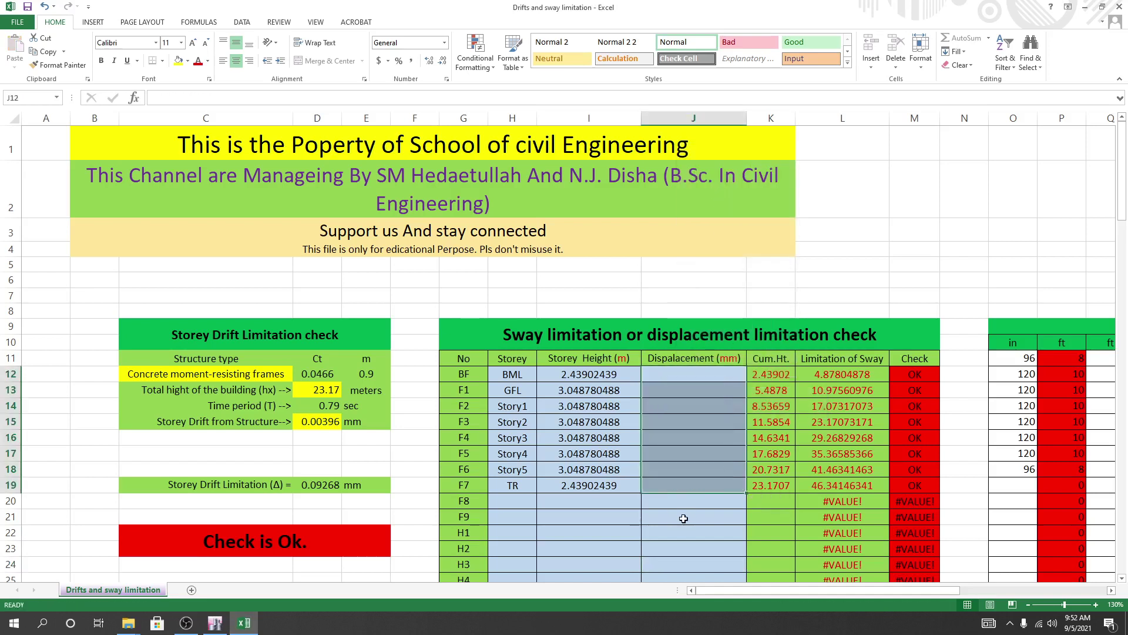
click(682, 518)
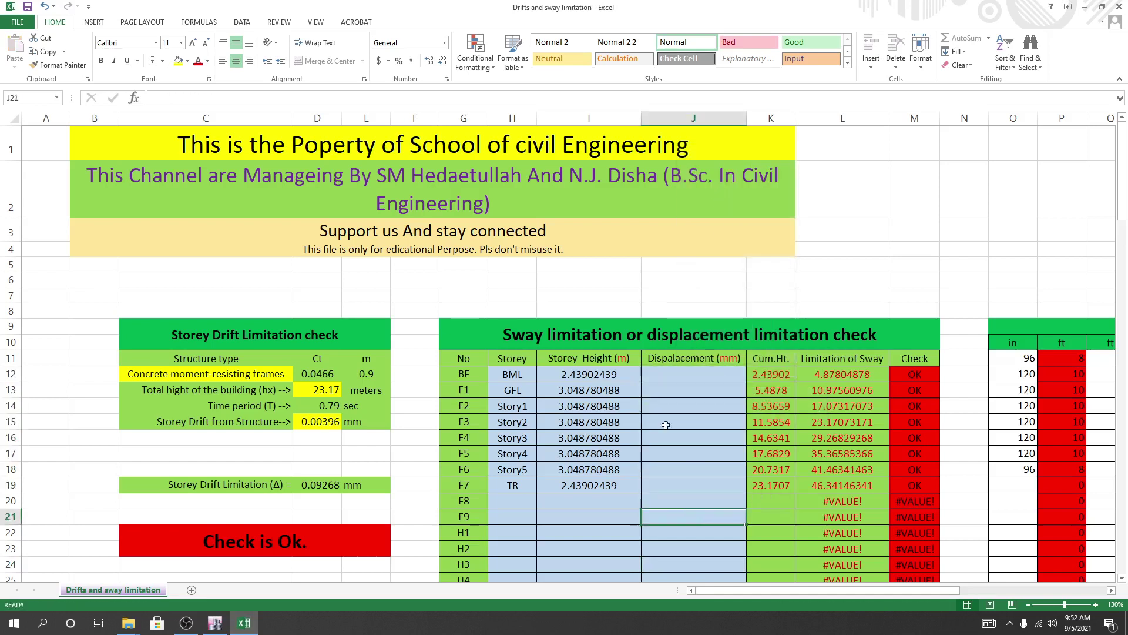
click(215, 623)
drag(460, 491, 462, 549)
- Copy the Maximum values, paste them at J12, then undo the misplaced paste
right_click(452, 496)
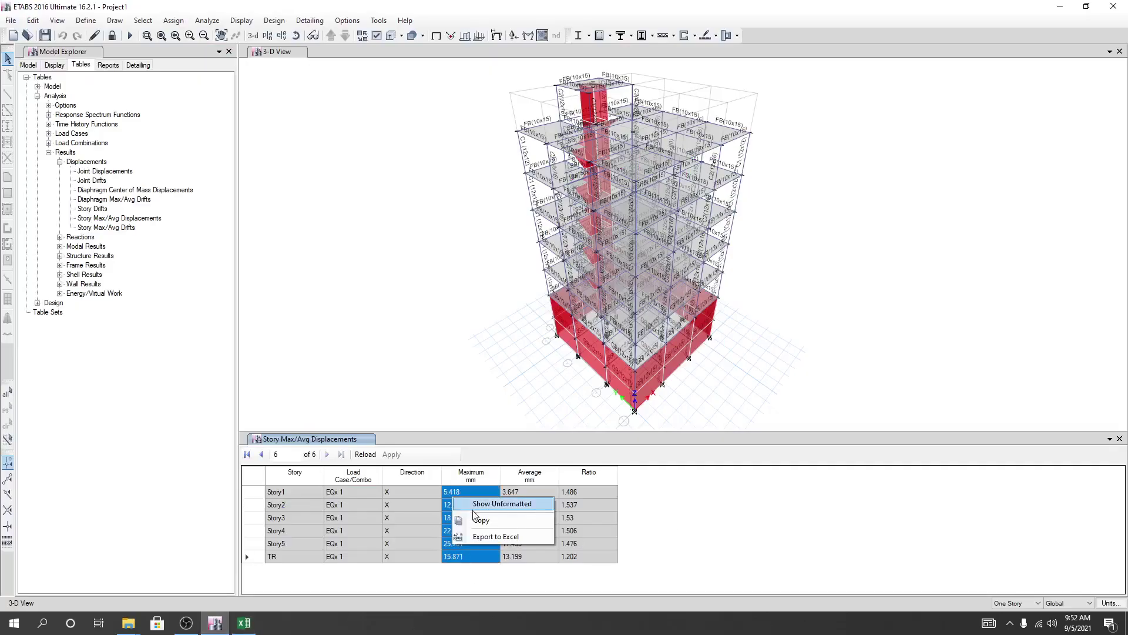
click(470, 519)
click(245, 623)
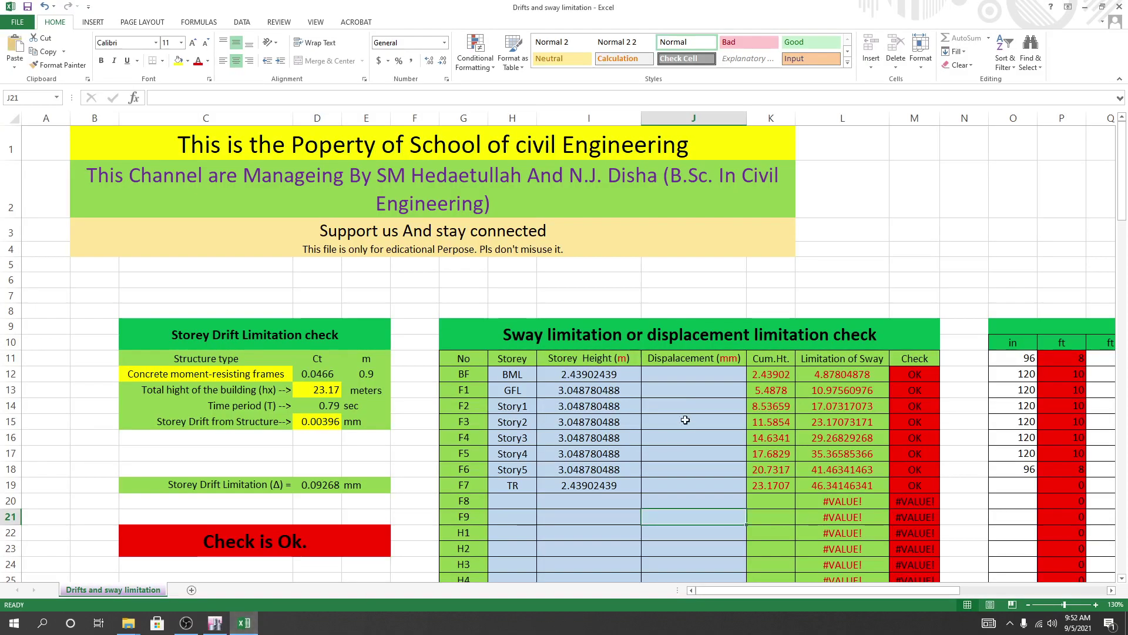
right_click(671, 377)
click(710, 193)
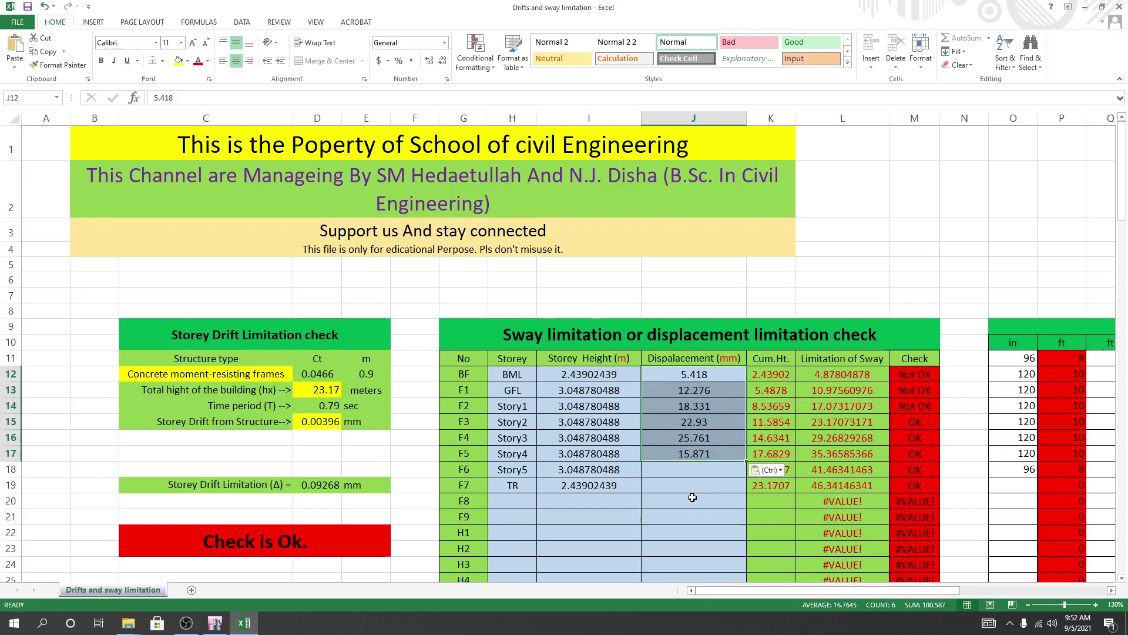
key(ctrl+z)
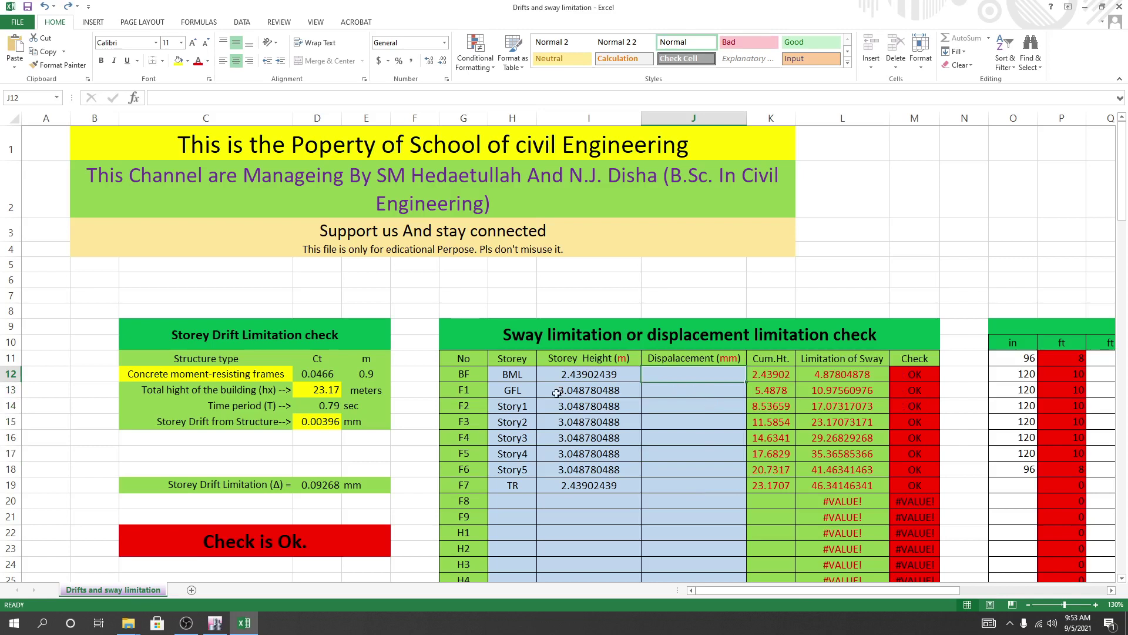
- Paste the displacements into J14:J19 so Story1–TR hold 5.418 to 15.871 mm
right_click(686, 409)
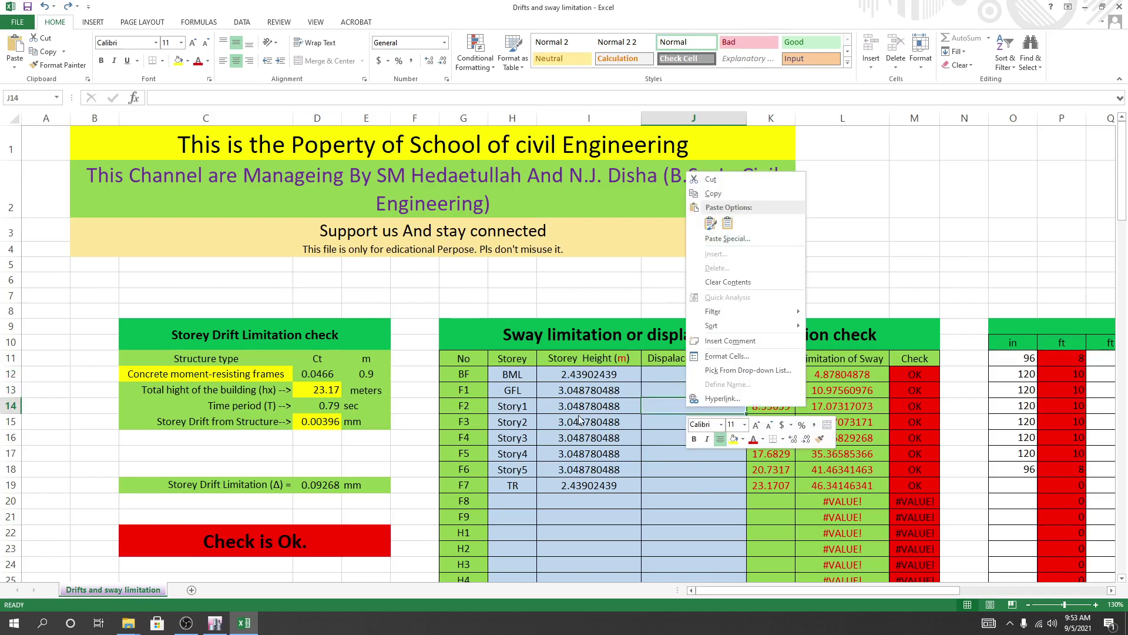
click(726, 222)
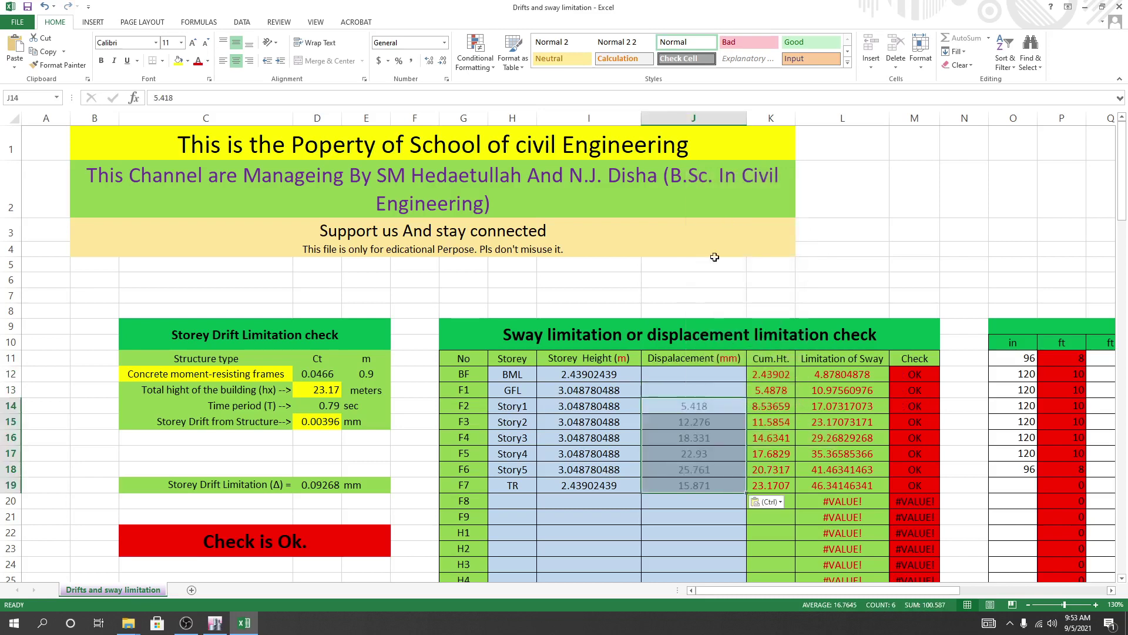
click(714, 538)
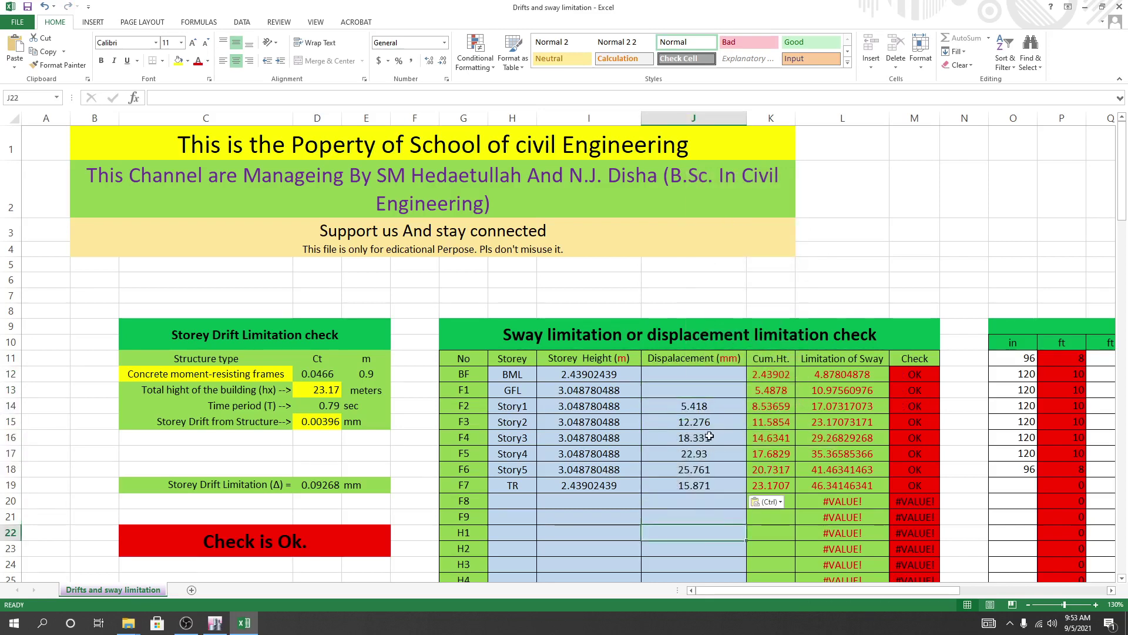
click(699, 516)
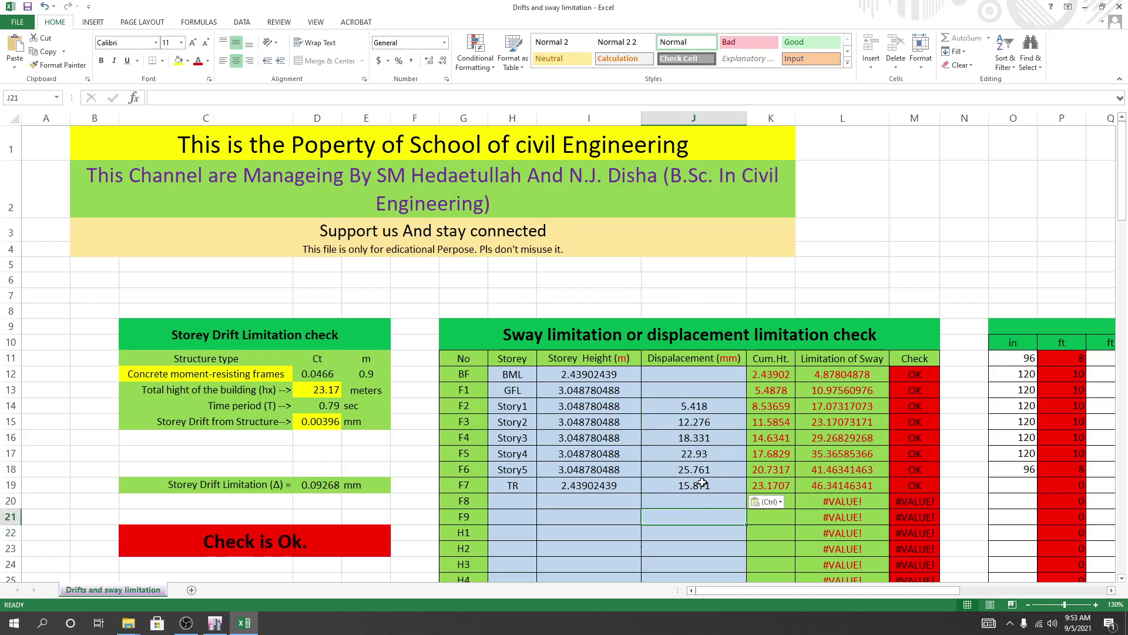